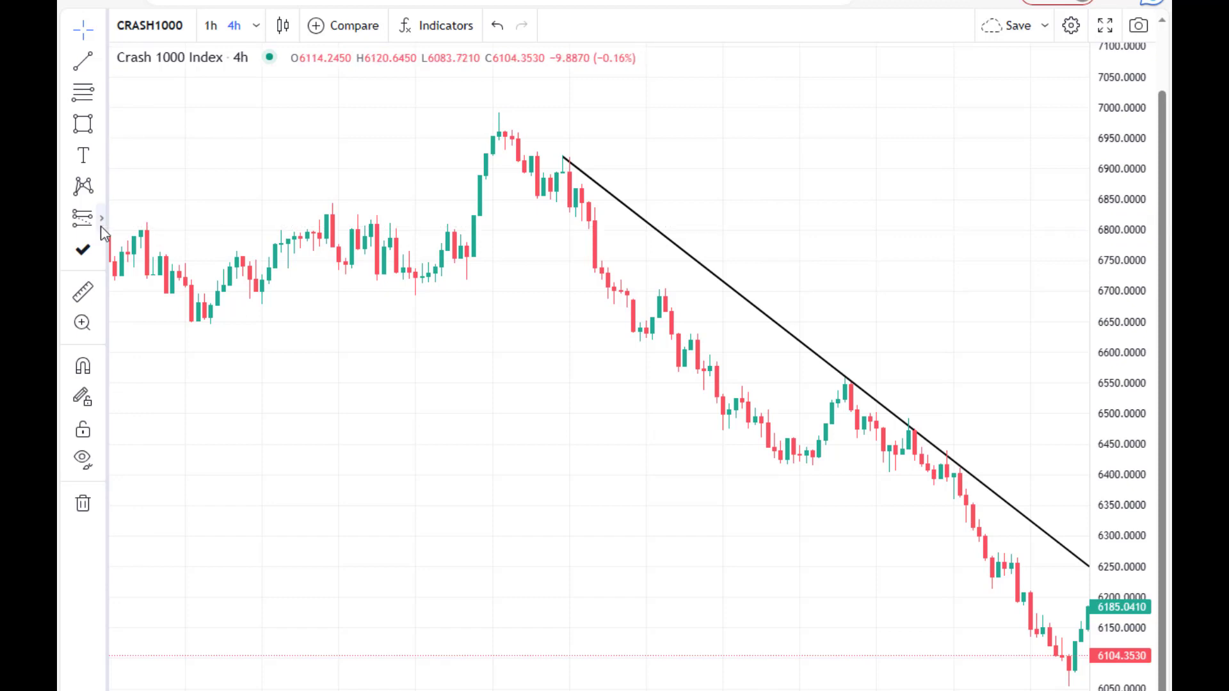
# - Place a short position at the descending trendline touch, stop near 6463.60, target near 6092.03
pyautogui.click(102, 219)
pyautogui.click(180, 254)
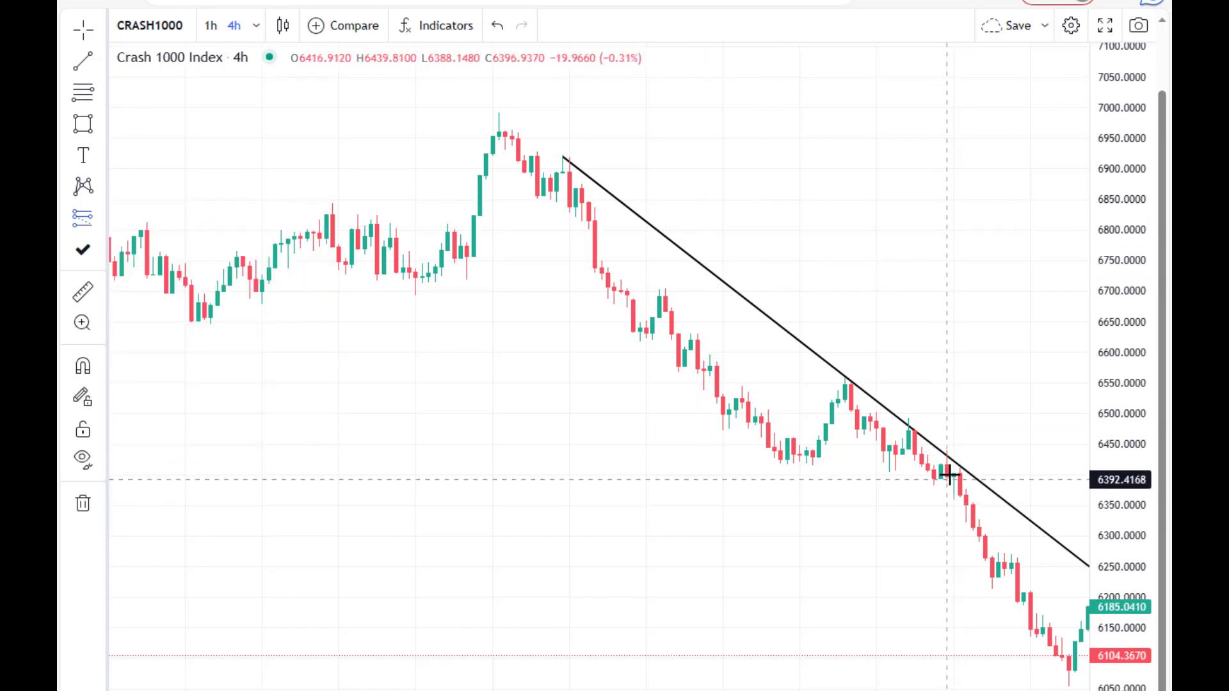
pyautogui.click(950, 473)
pyautogui.moveTo(954, 362); pyautogui.dragTo(953, 438)
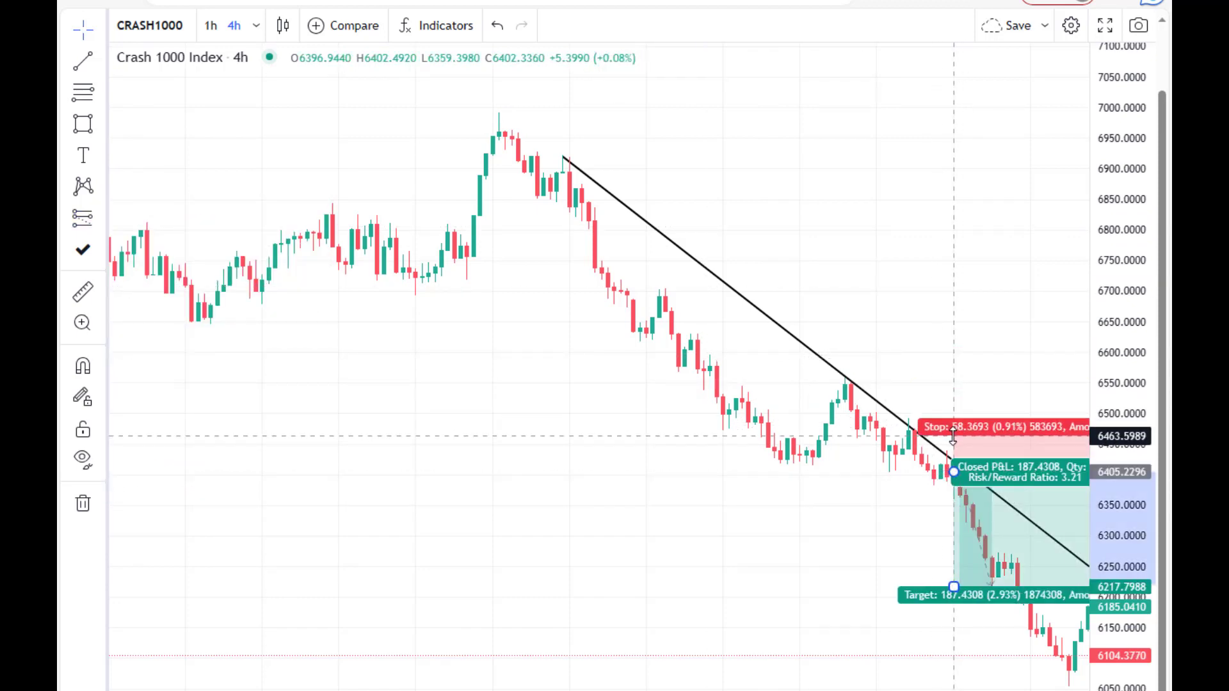
pyautogui.moveTo(954, 585); pyautogui.dragTo(954, 670)
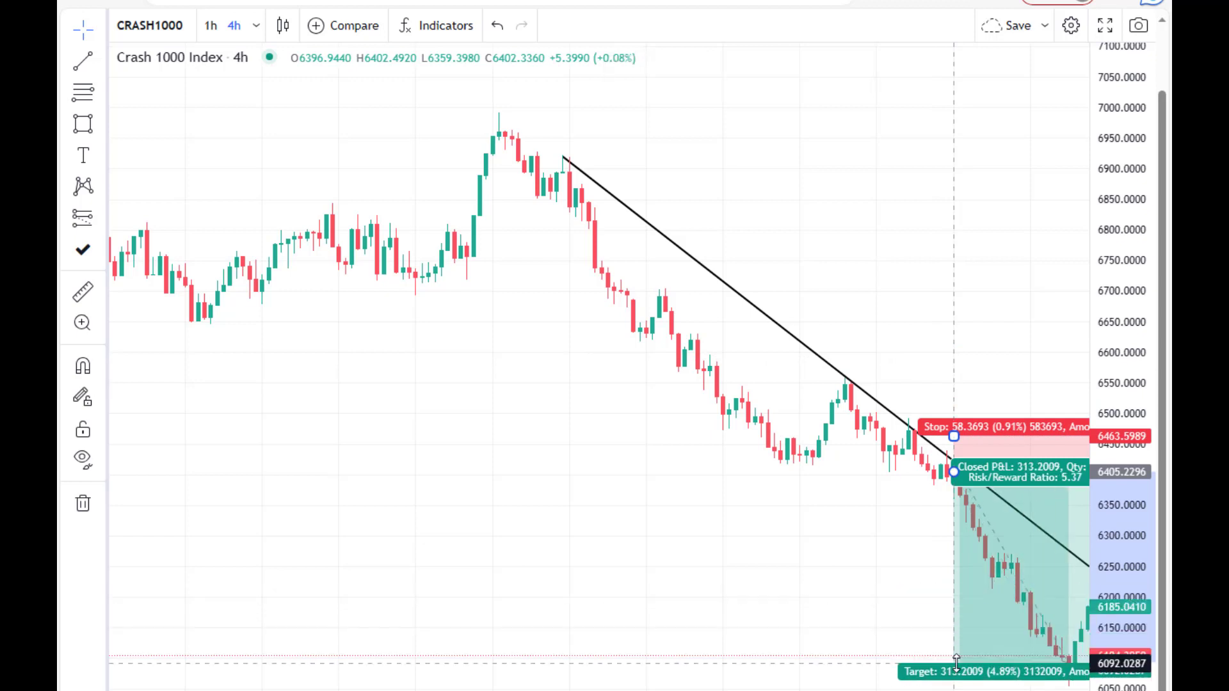
pyautogui.click(767, 578)
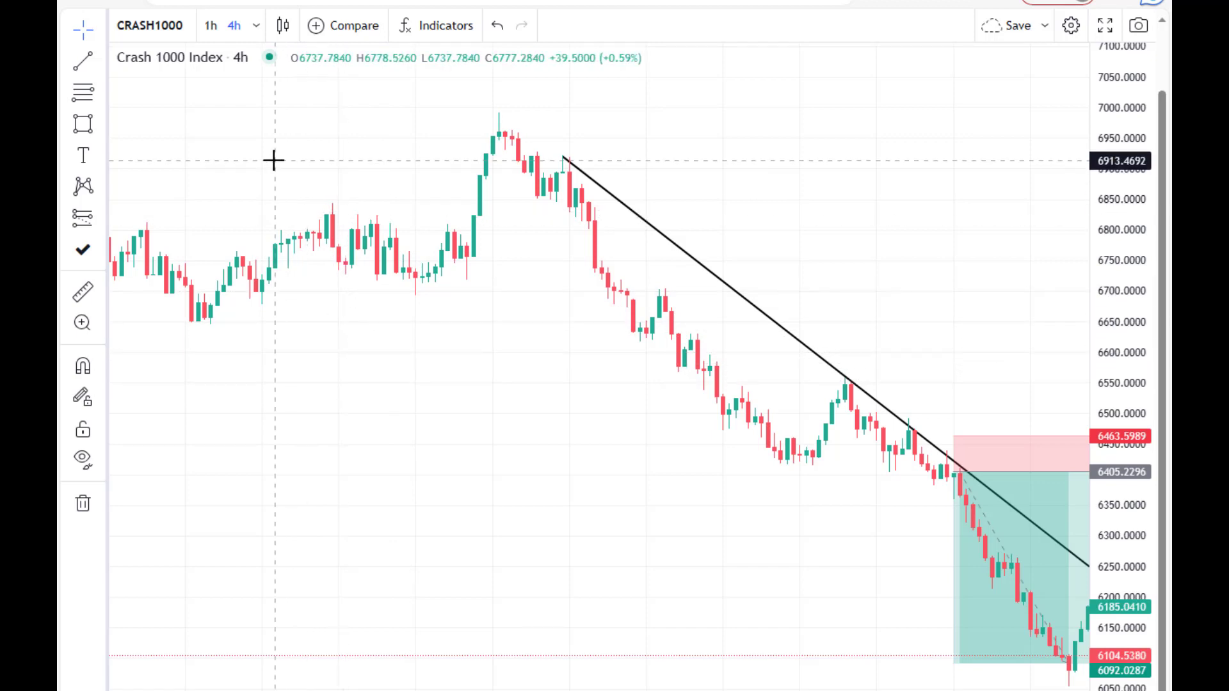
# - Load the Jump 10 Index chart through Symbol Search
pyautogui.click(982, 519)
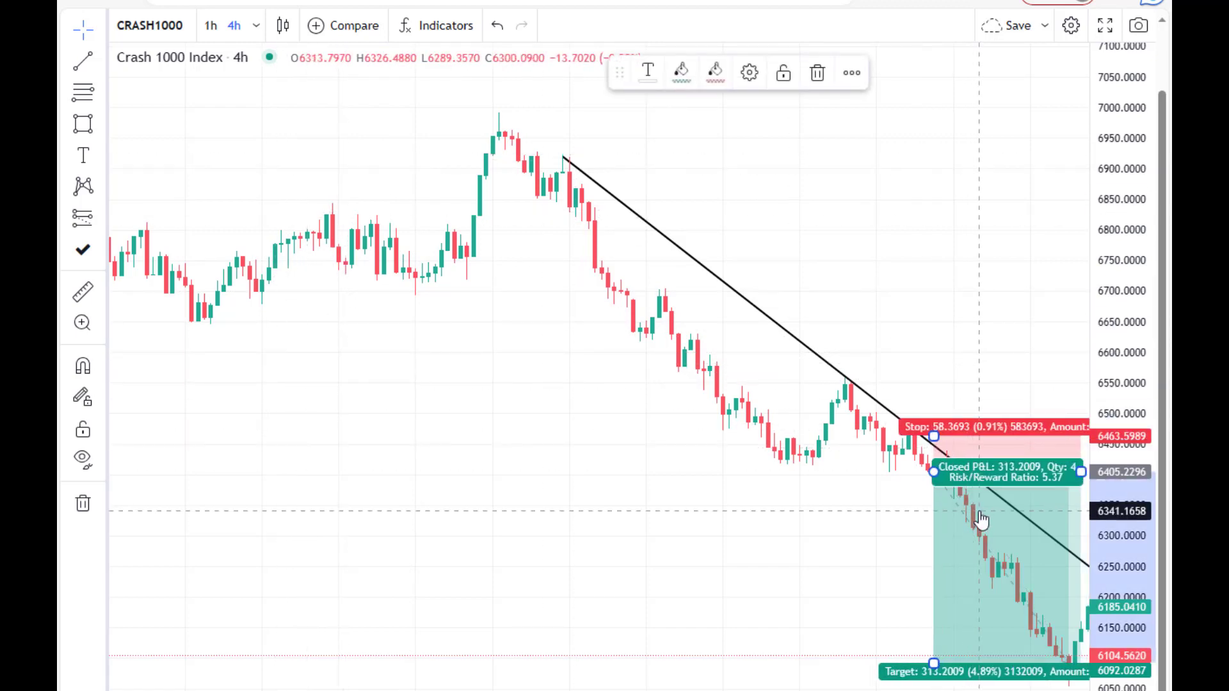
pyautogui.click(154, 27)
pyautogui.press('BackSpace')
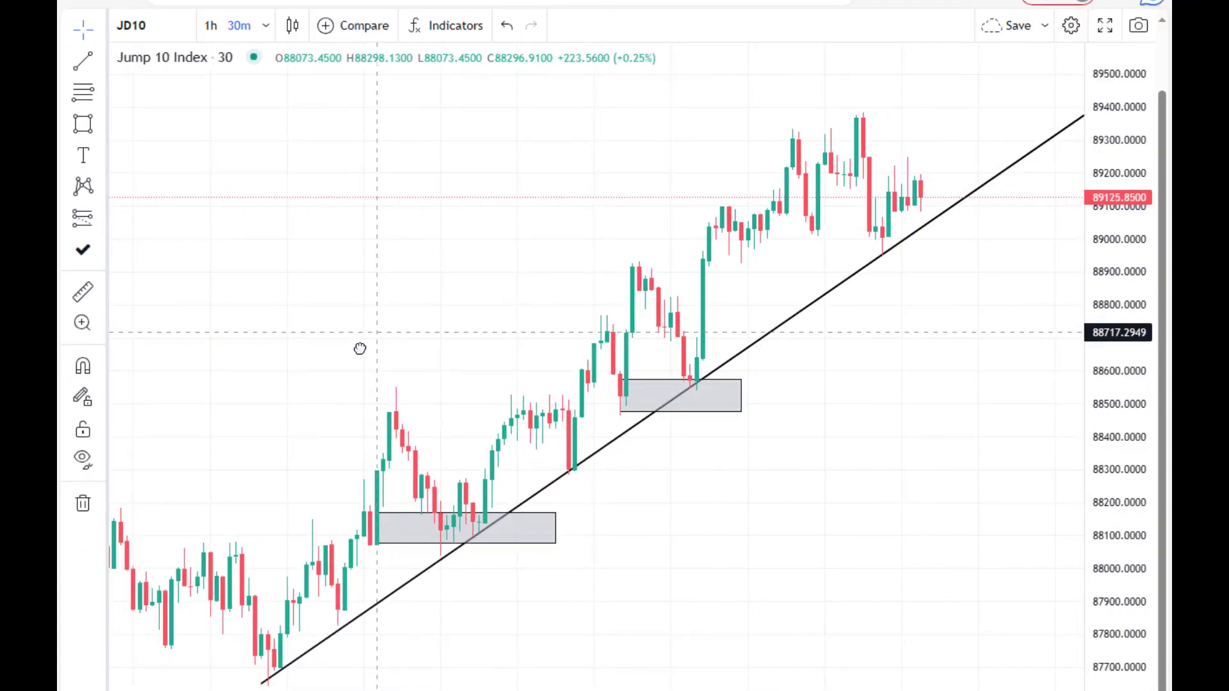
pyautogui.moveTo(359, 349); pyautogui.dragTo(333, 354)
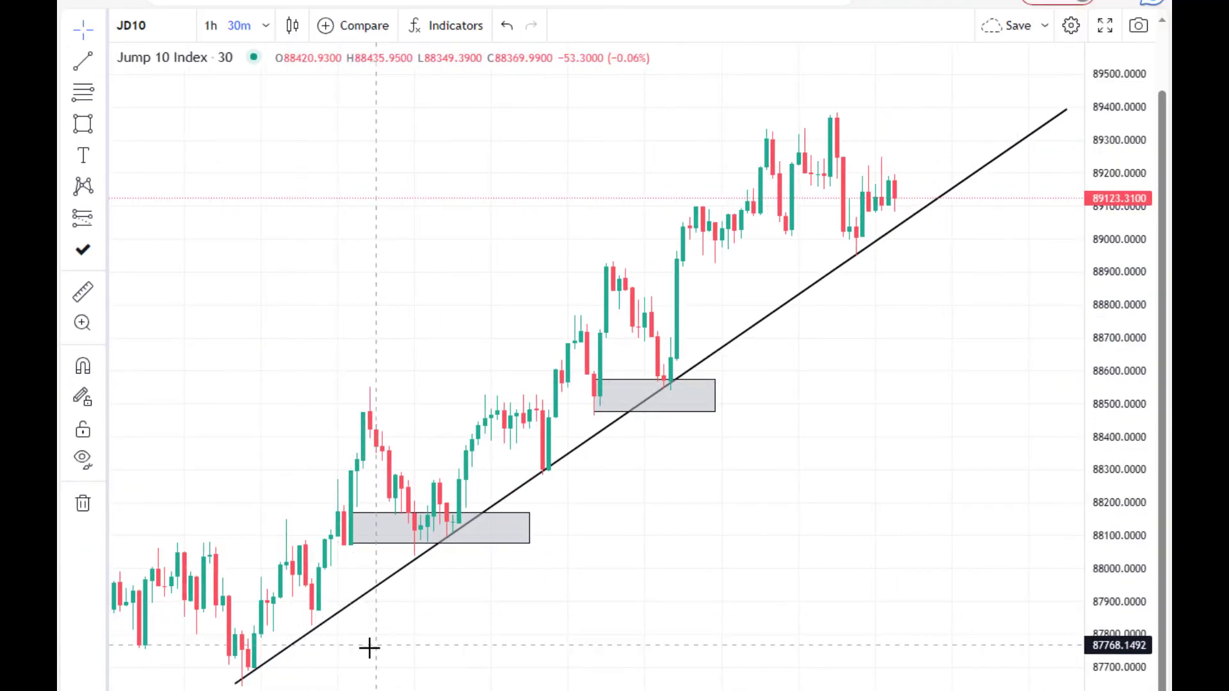
pyautogui.moveTo(289, 657); pyautogui.dragTo(267, 661)
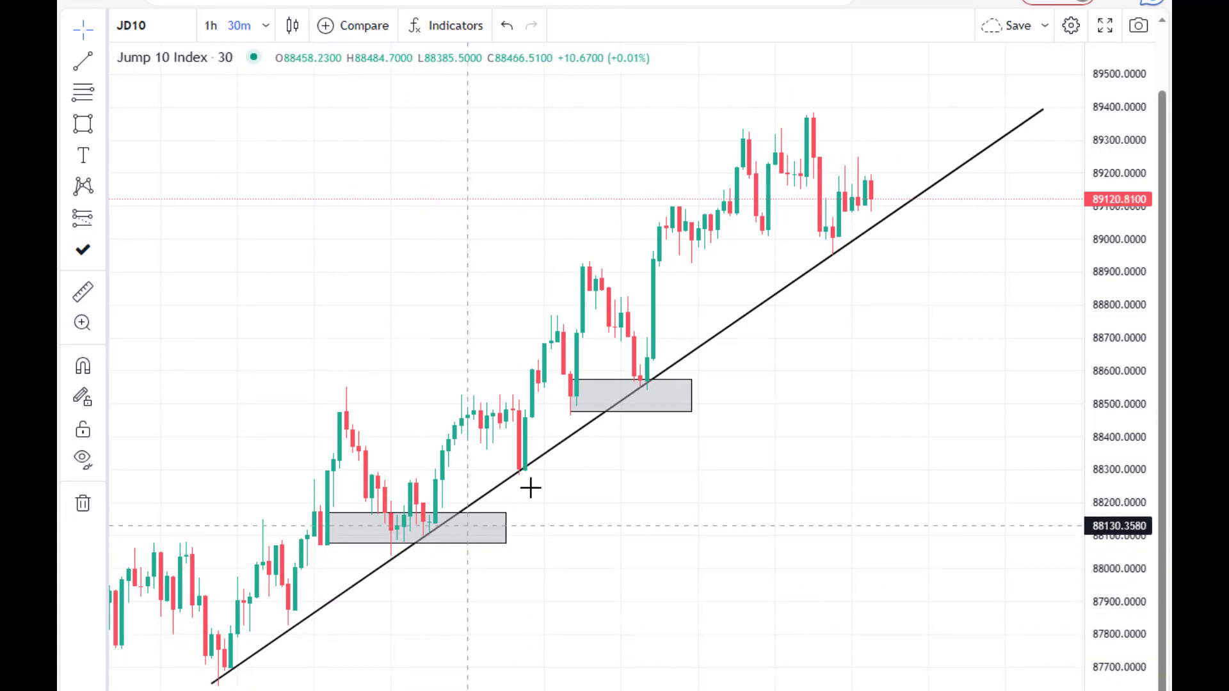
pyautogui.click(397, 571)
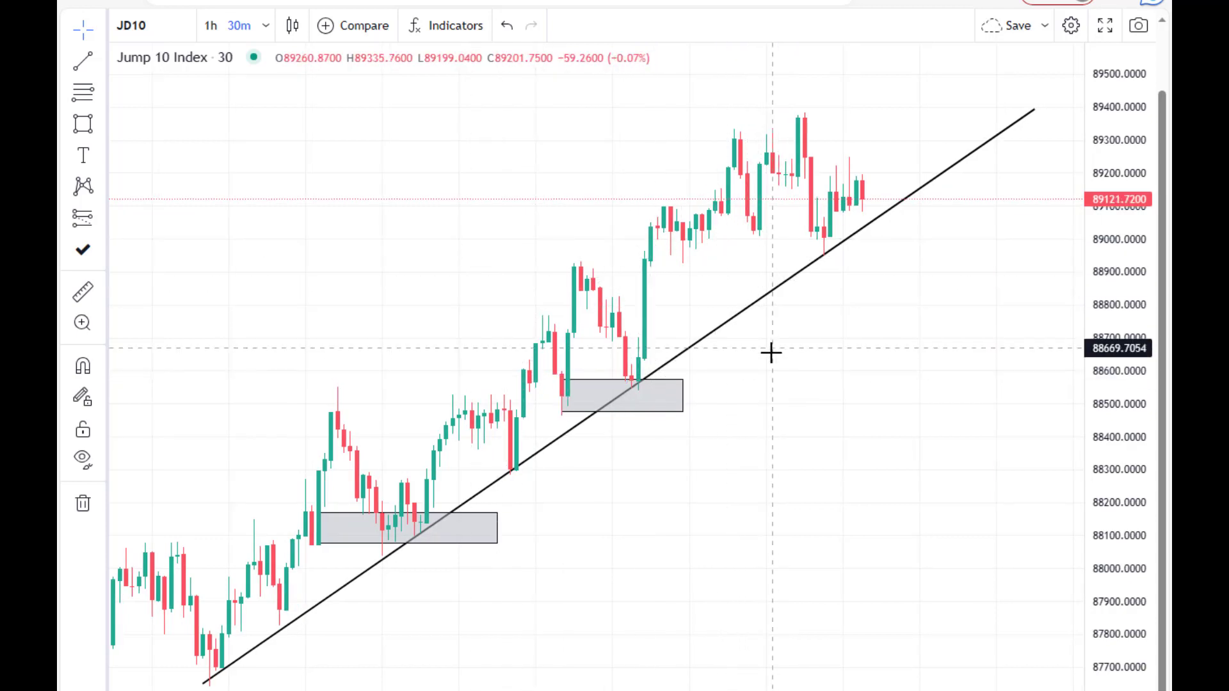
pyautogui.scroll(10, 771, 352)
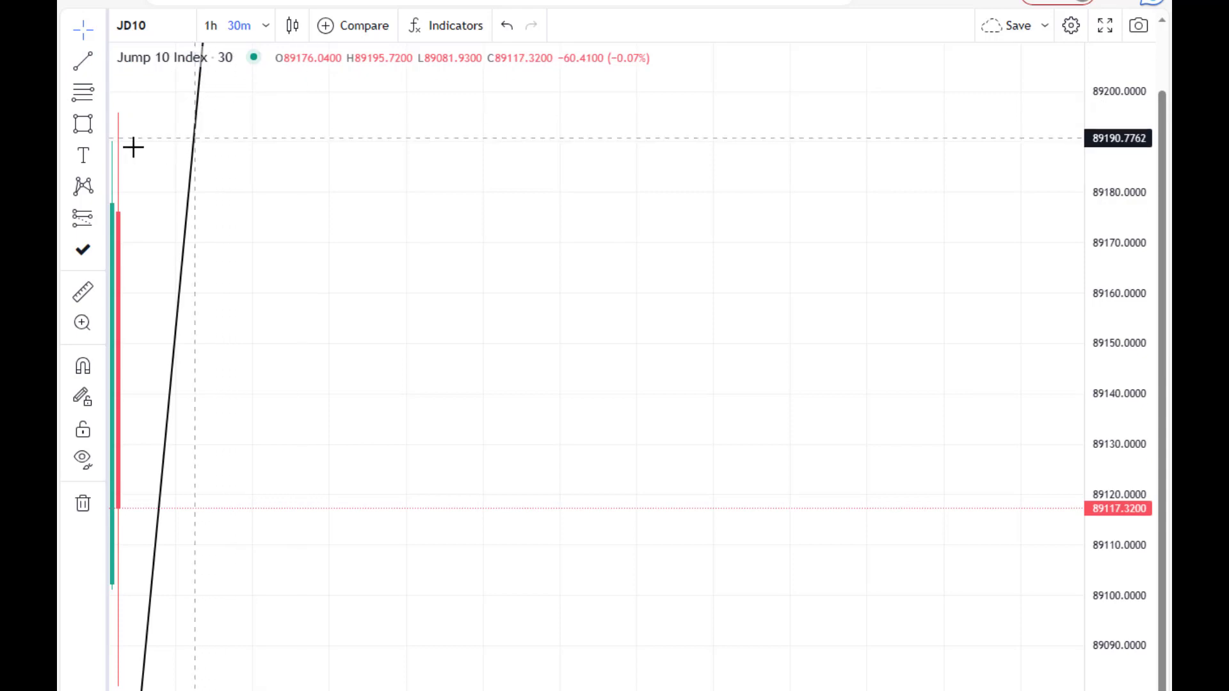
# - Draw a Path zigzag through successive higher lows and higher peaks, finishing with an arrow end
pyautogui.click(100, 124)
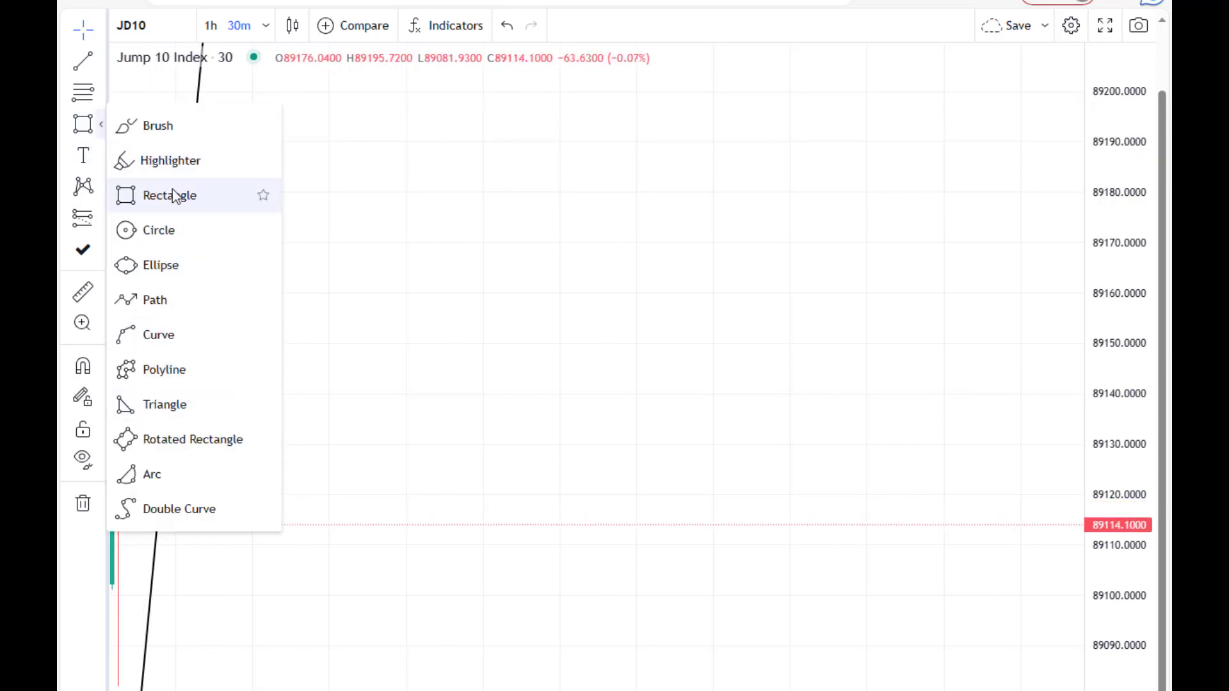
pyautogui.click(155, 301)
pyautogui.click(361, 573)
pyautogui.click(394, 446)
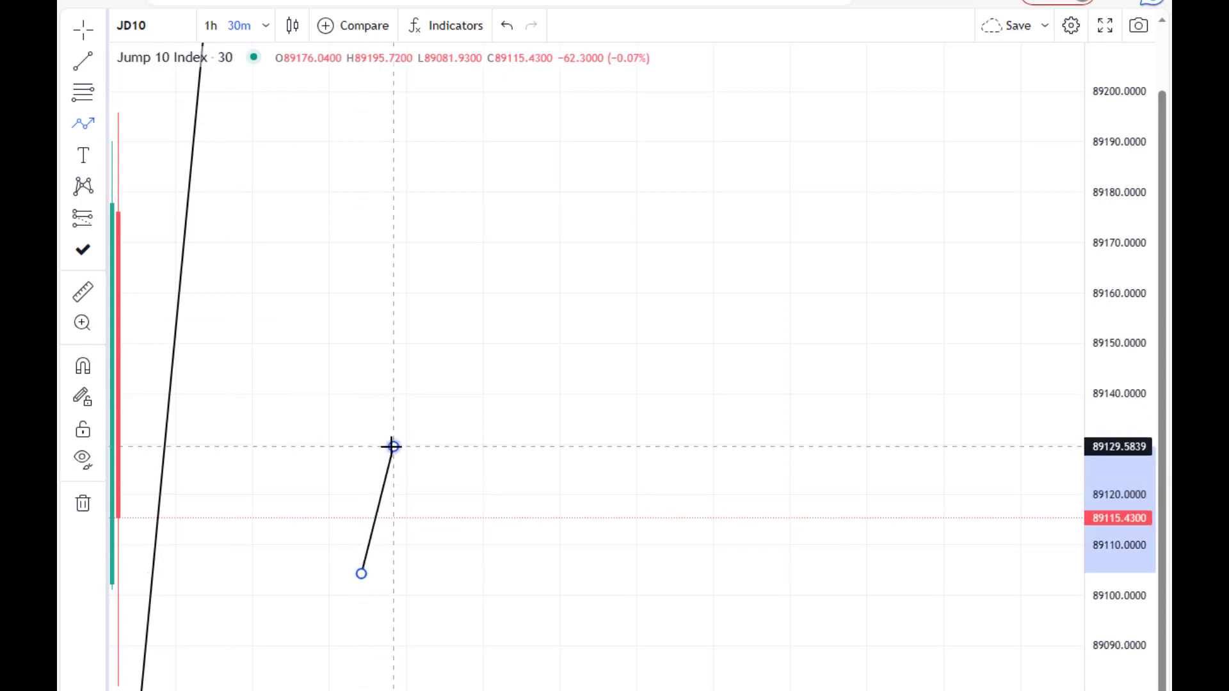
pyautogui.click(438, 544)
pyautogui.click(471, 374)
pyautogui.click(515, 473)
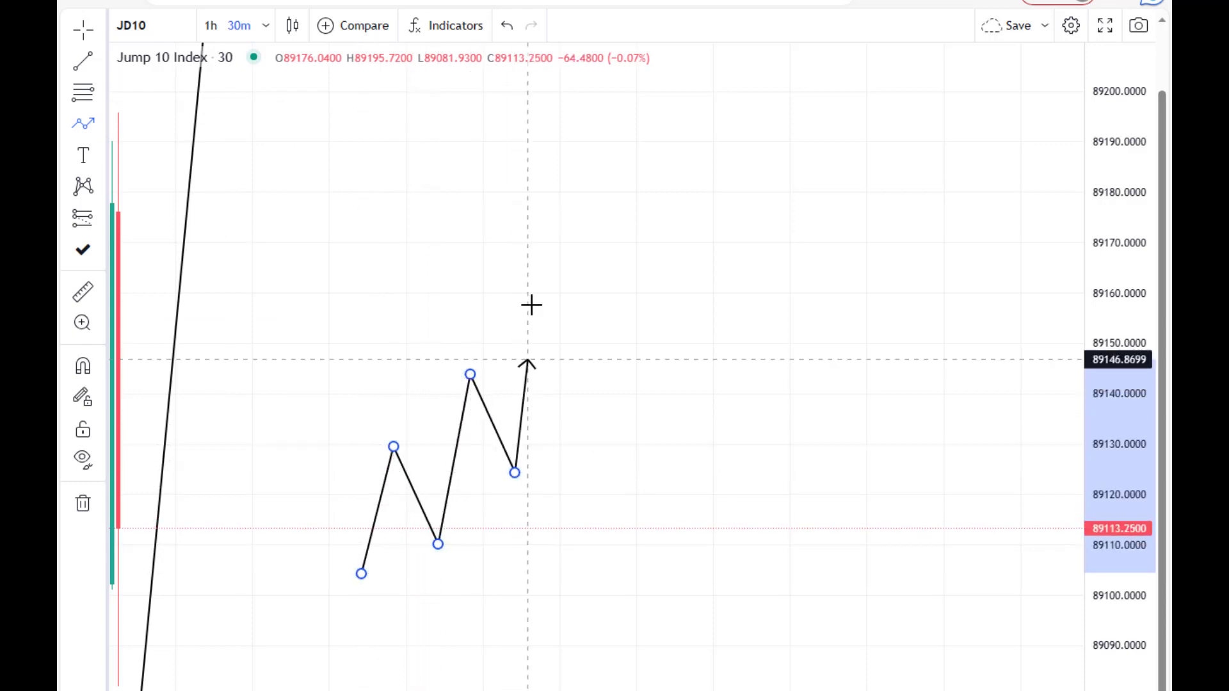
pyautogui.click(534, 301)
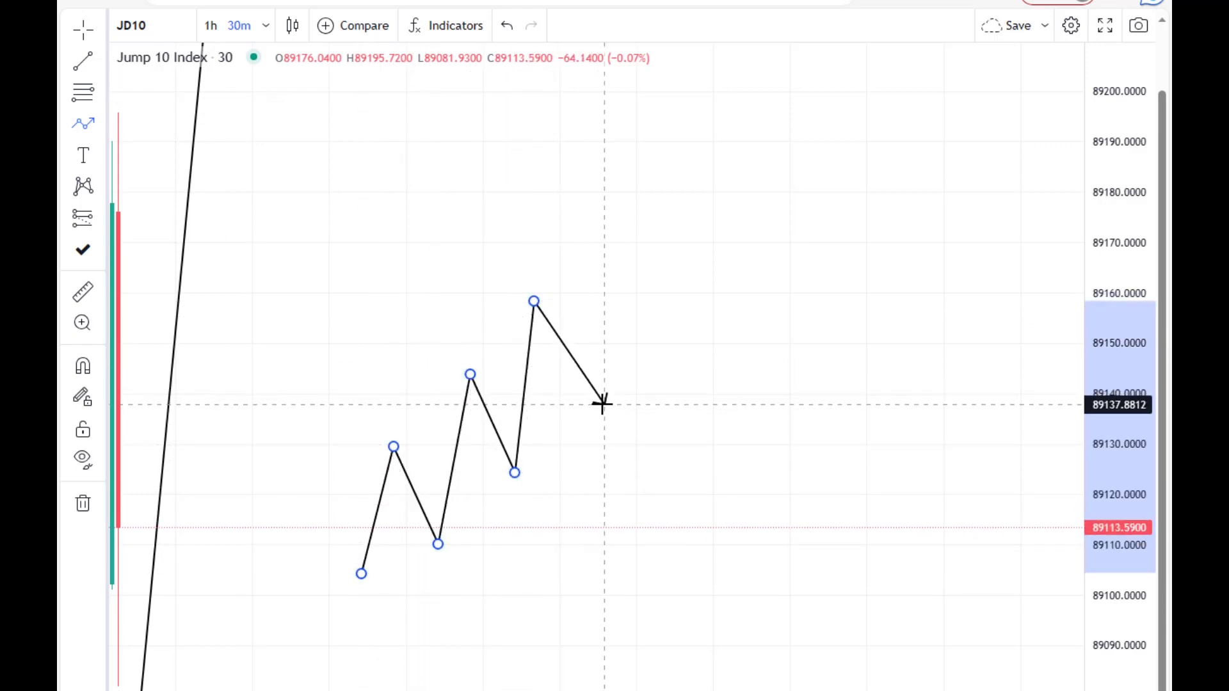
pyautogui.click(604, 403)
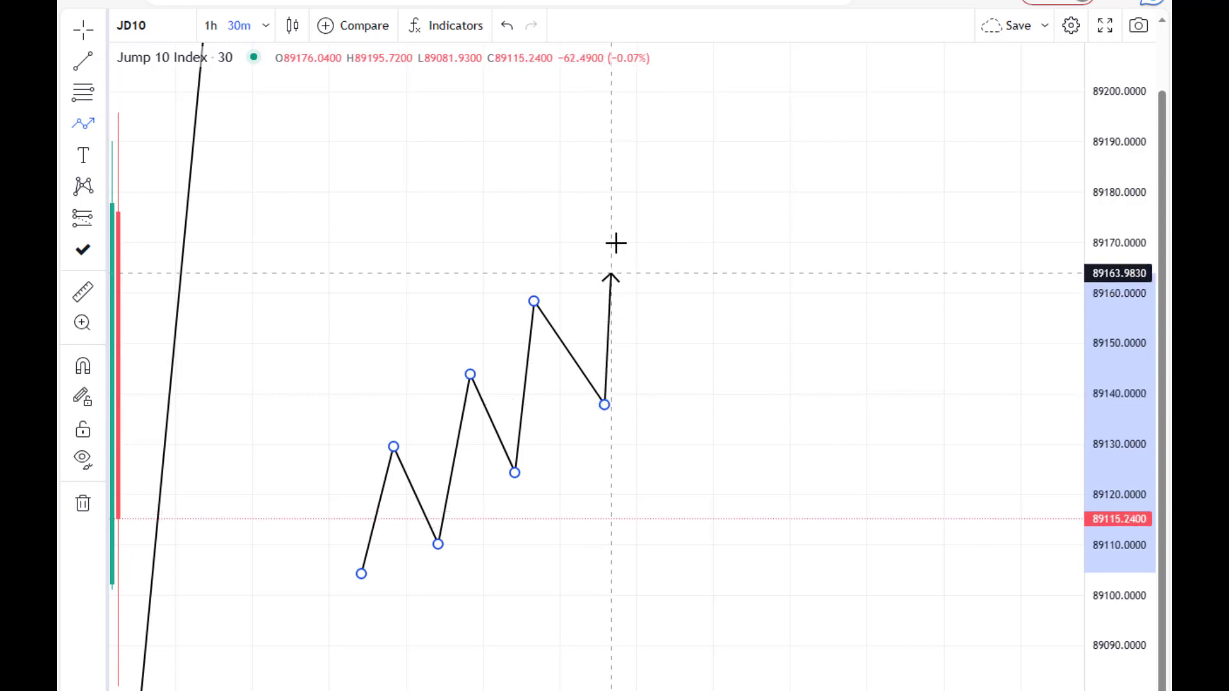
pyautogui.click(617, 216)
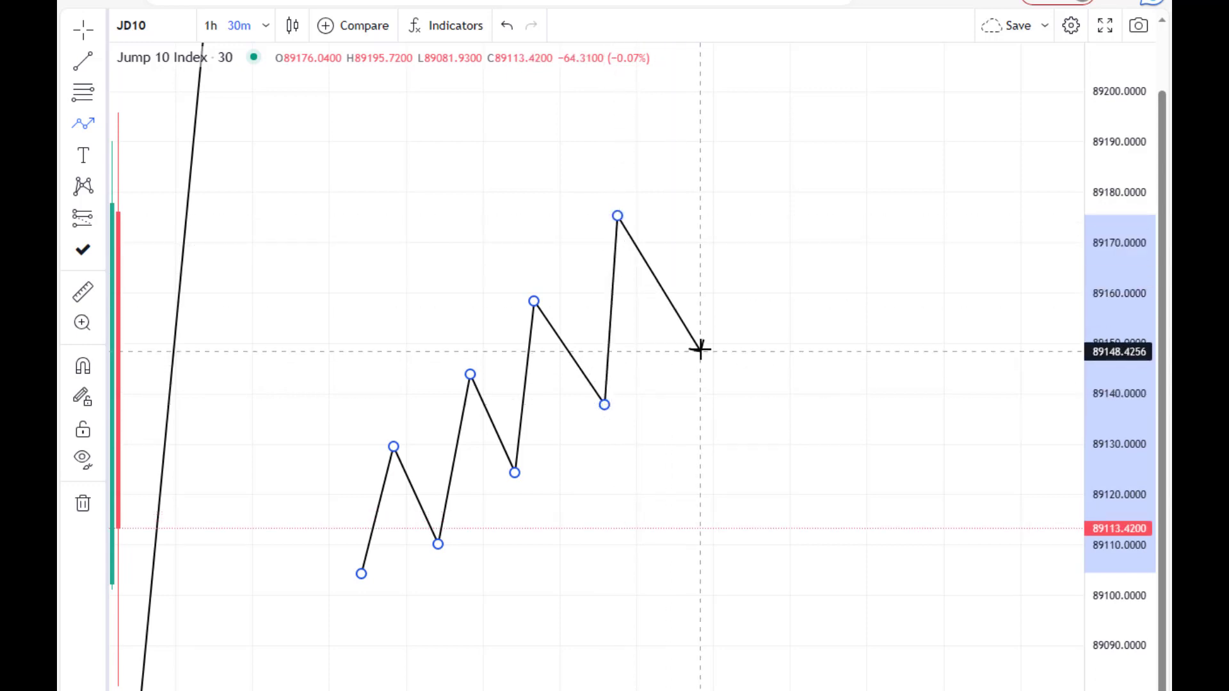
pyautogui.doubleClick(702, 339)
pyautogui.click(629, 458)
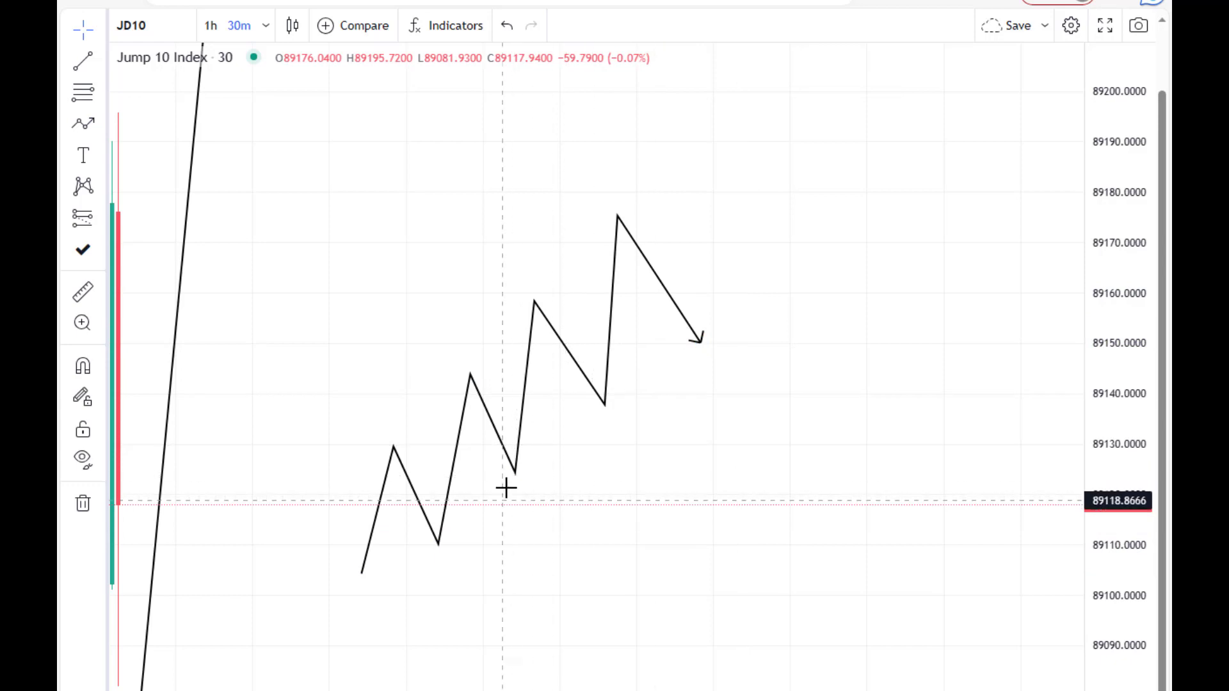
pyautogui.click(79, 64)
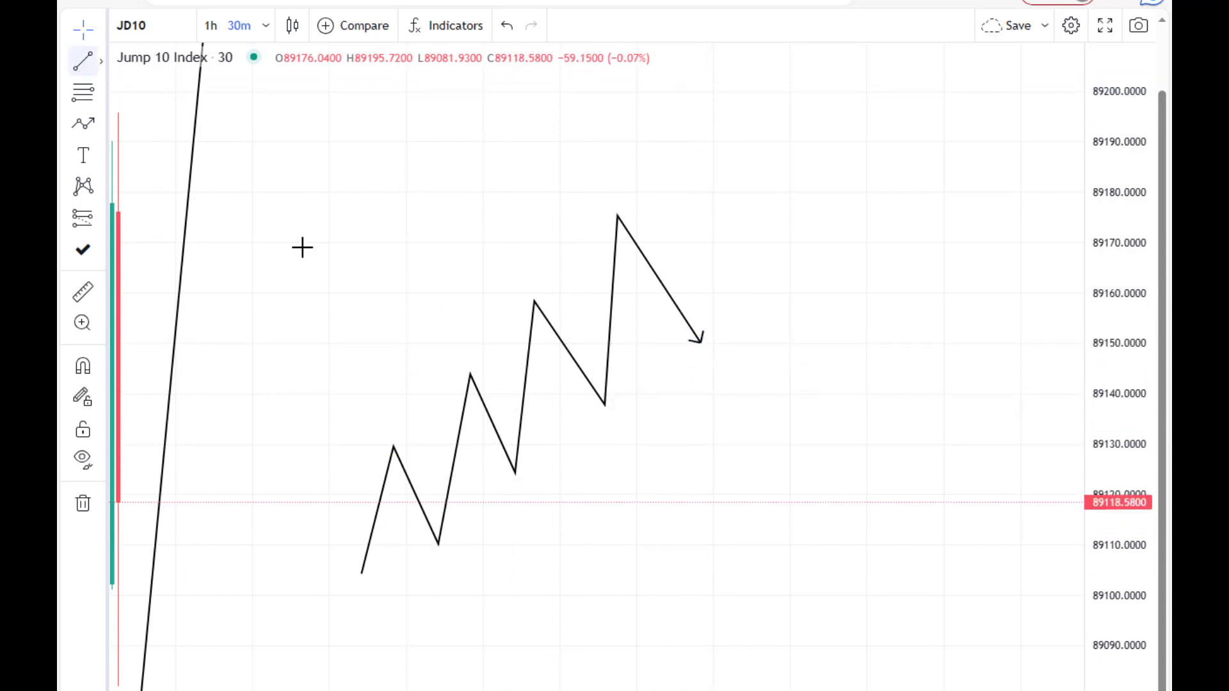
# - Draw a rising trendline under the zigzag's higher lows, lengthened at both ends past the arrow
pyautogui.click(471, 499)
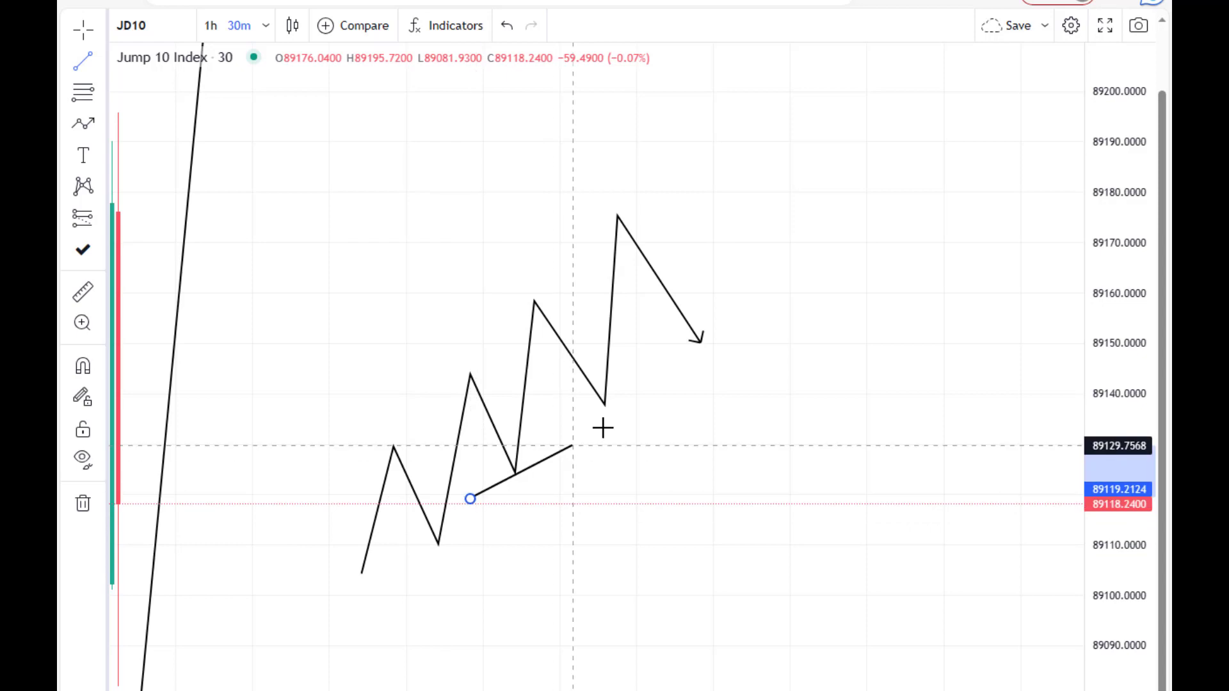
pyautogui.click(768, 294)
pyautogui.moveTo(470, 499); pyautogui.dragTo(450, 523)
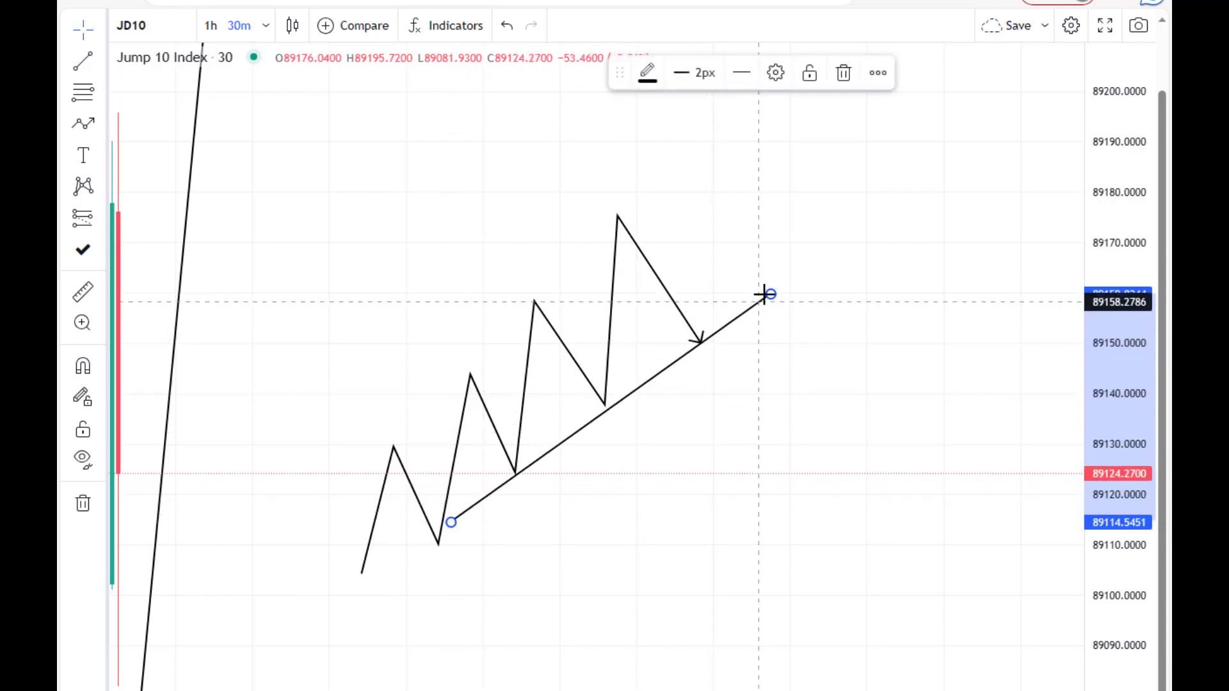
pyautogui.moveTo(771, 293); pyautogui.dragTo(790, 274)
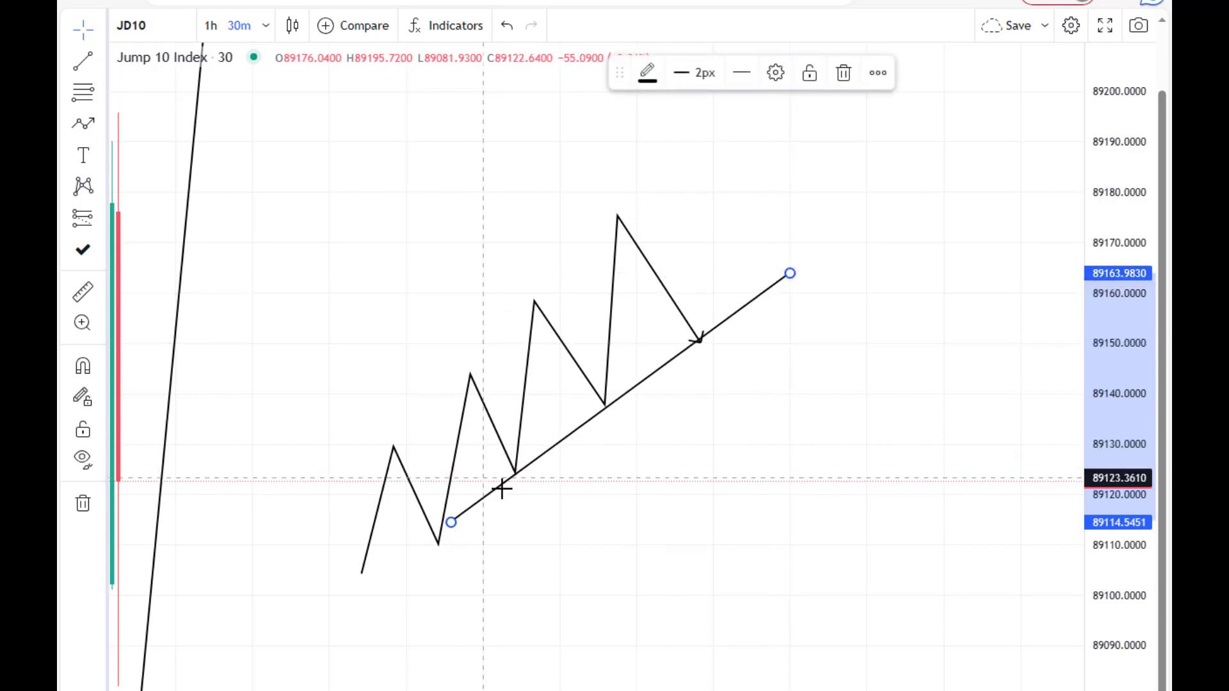
pyautogui.click(730, 456)
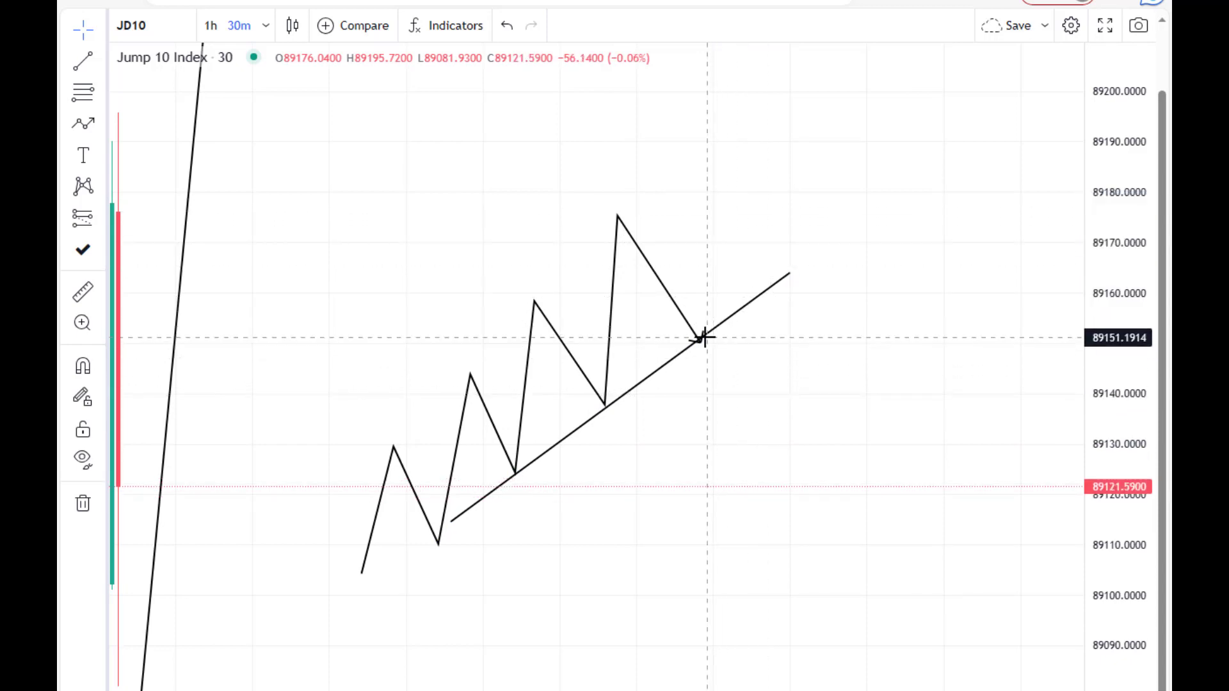
pyautogui.click(704, 337)
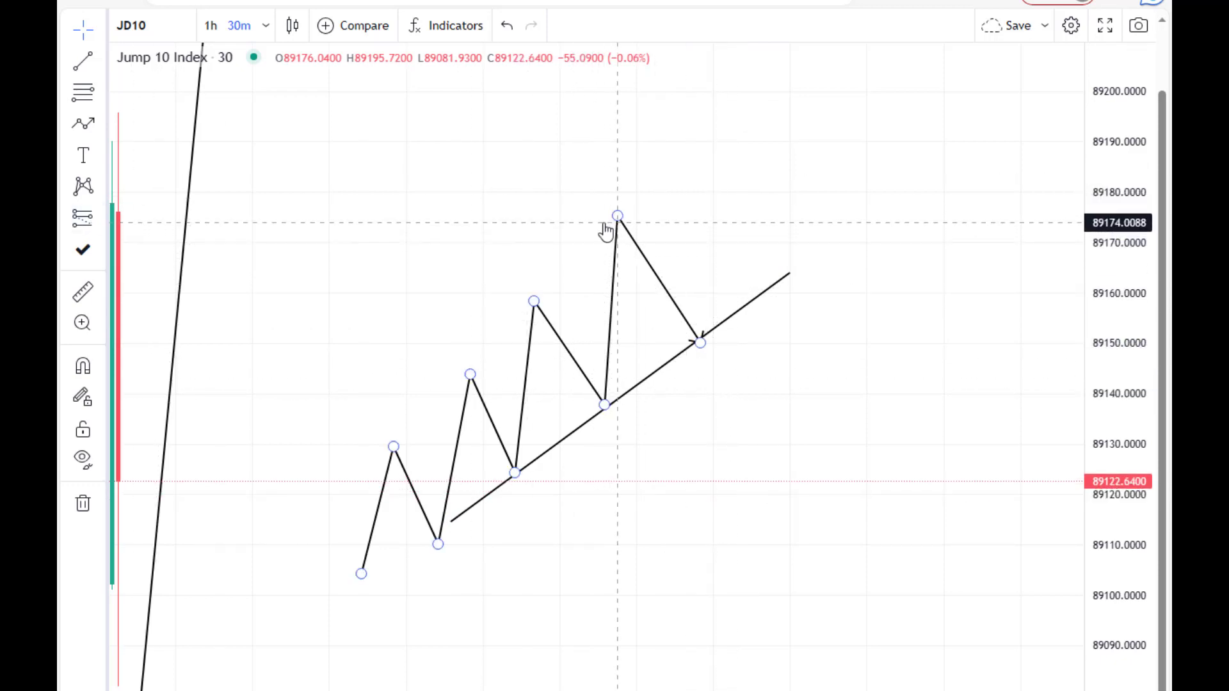
# - Place a long position at the trendline touch with stop 89144.6 and target 89179, then delete it
pyautogui.click(100, 220)
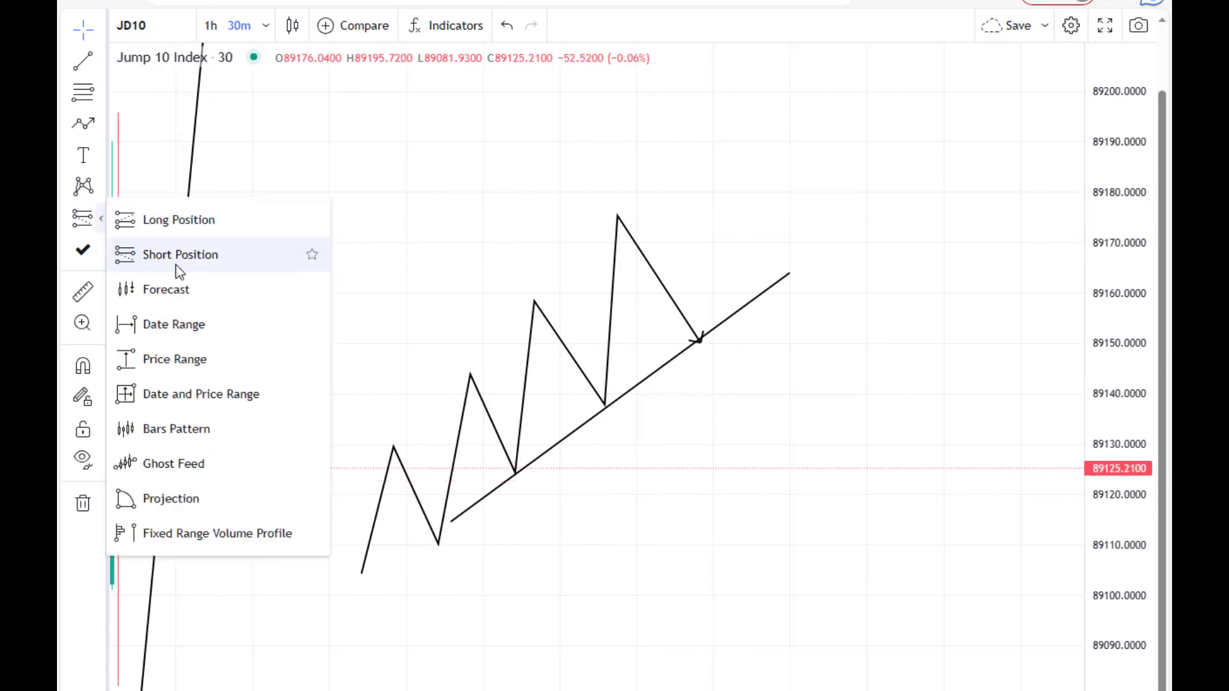
pyautogui.click(182, 225)
pyautogui.click(712, 328)
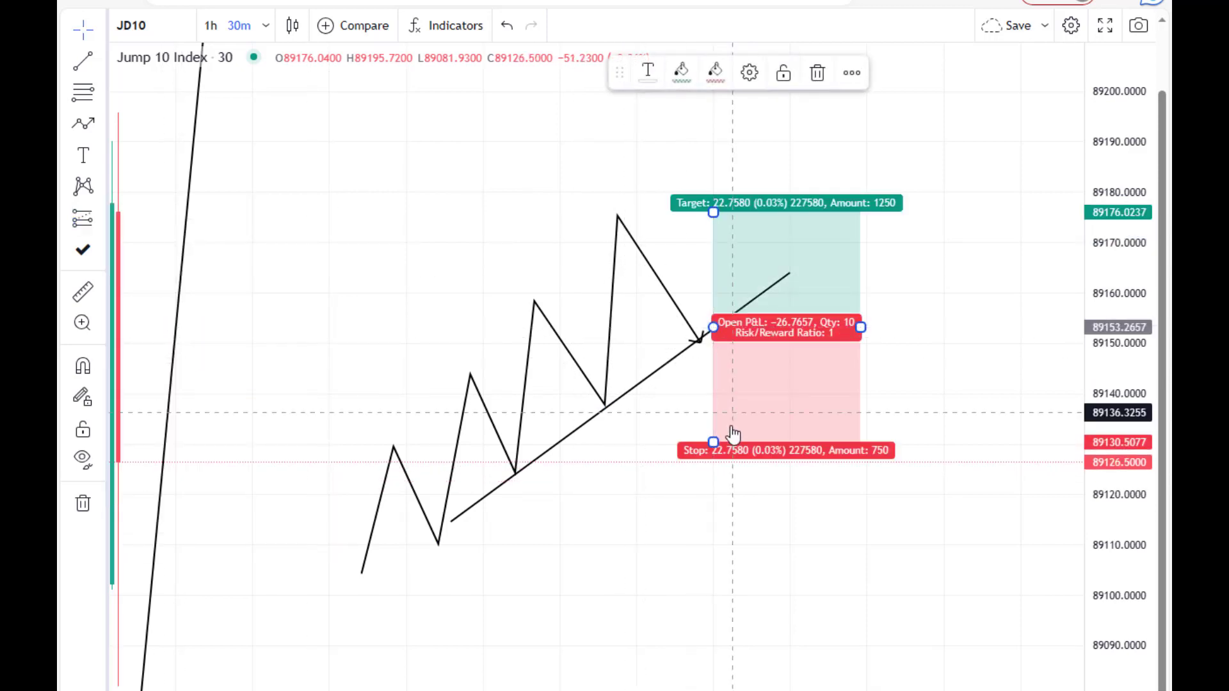
pyautogui.moveTo(714, 441); pyautogui.dragTo(713, 371)
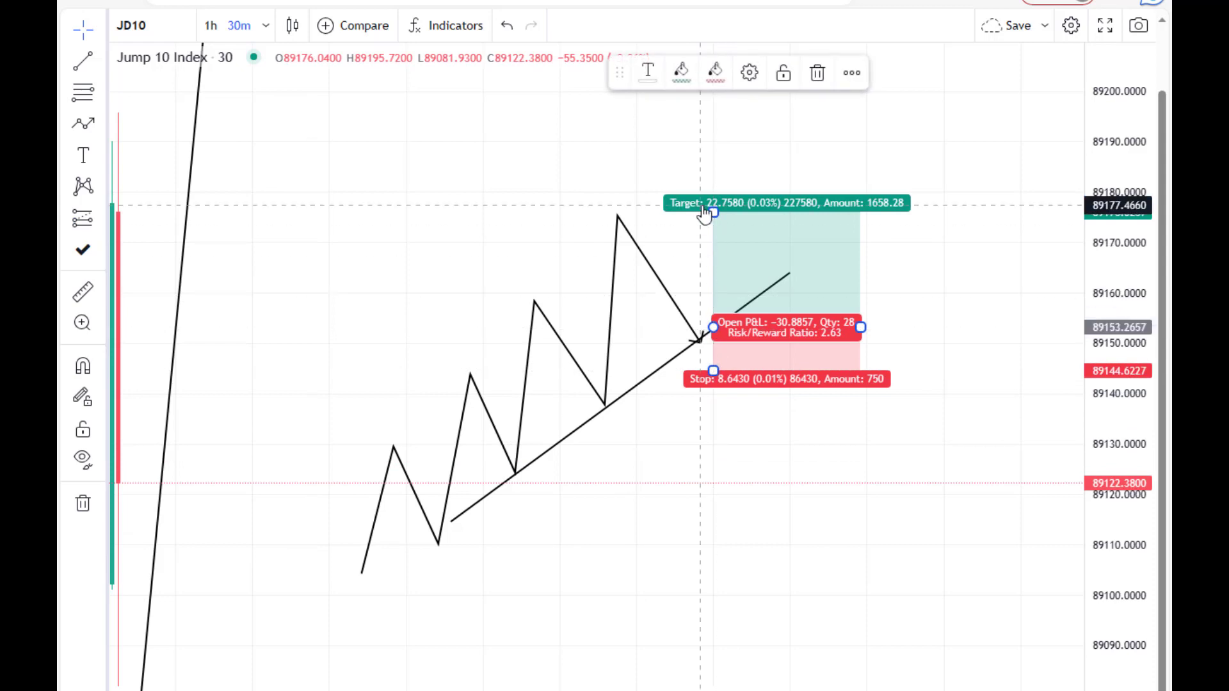
pyautogui.click(581, 153)
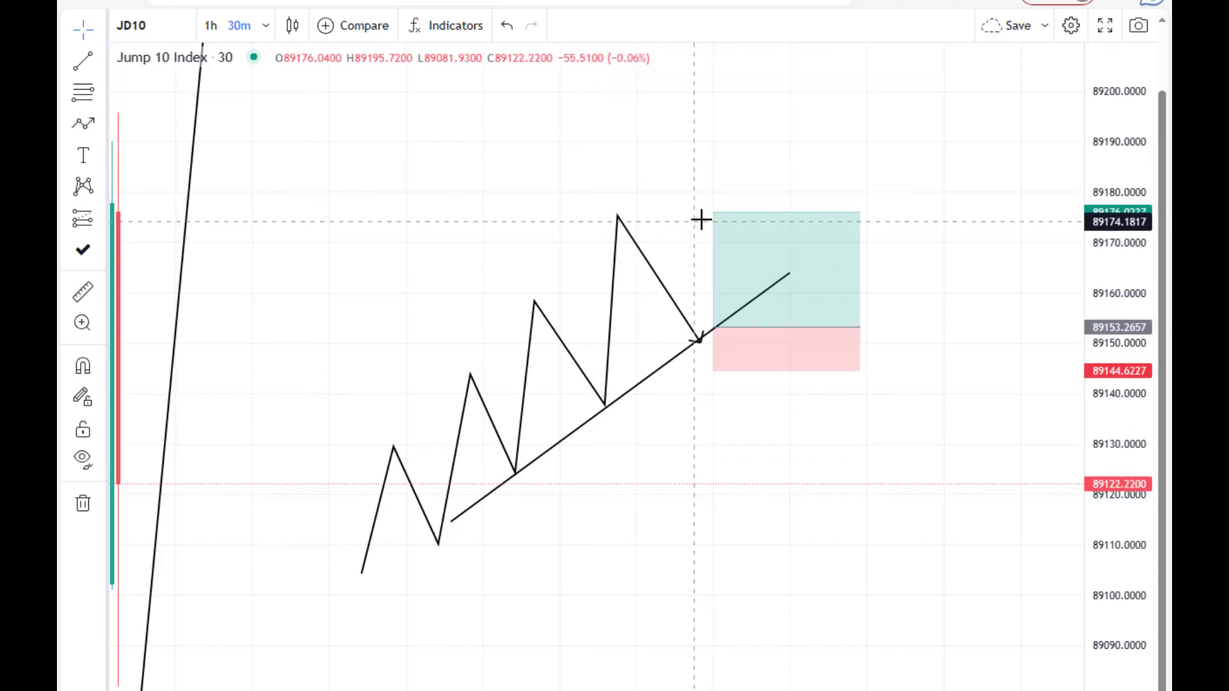
pyautogui.moveTo(713, 212); pyautogui.dragTo(713, 196)
pyautogui.click(637, 280)
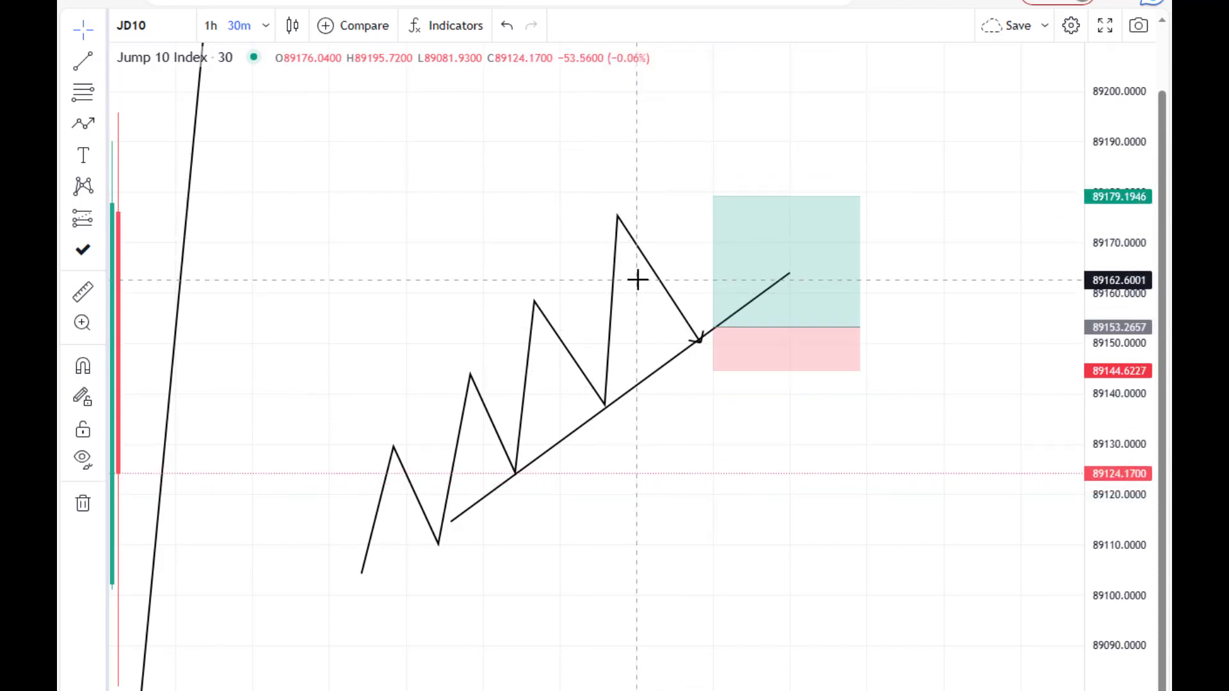
pyautogui.click(851, 288)
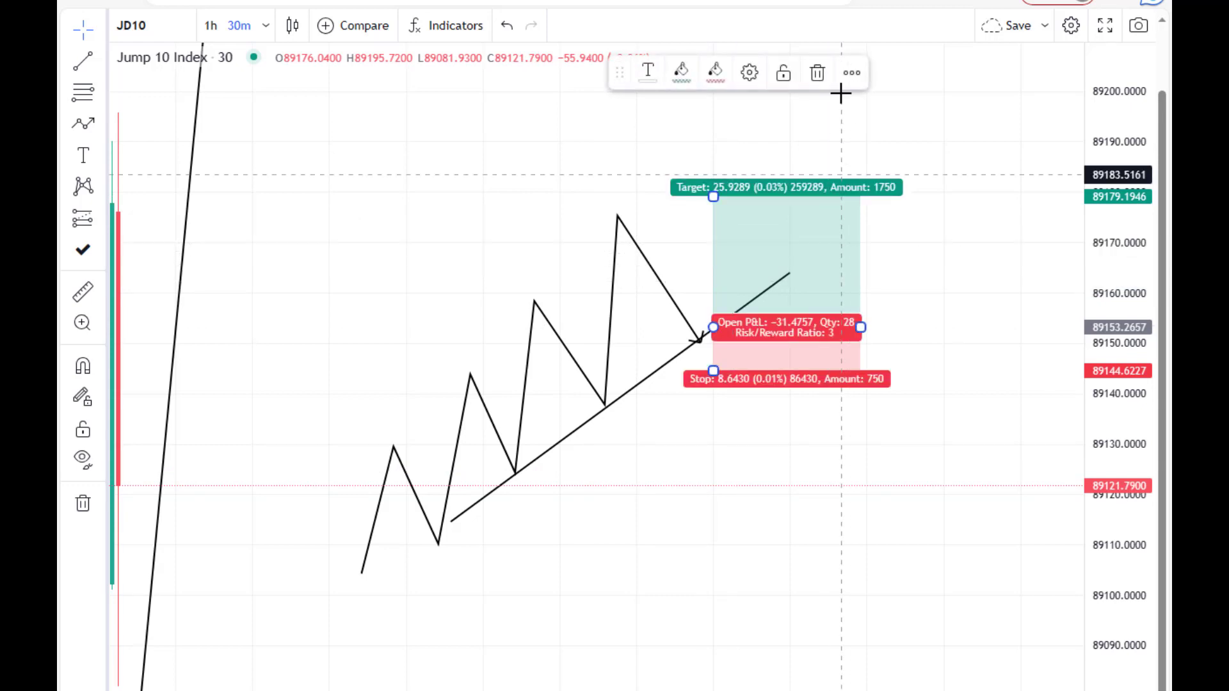
pyautogui.click(817, 72)
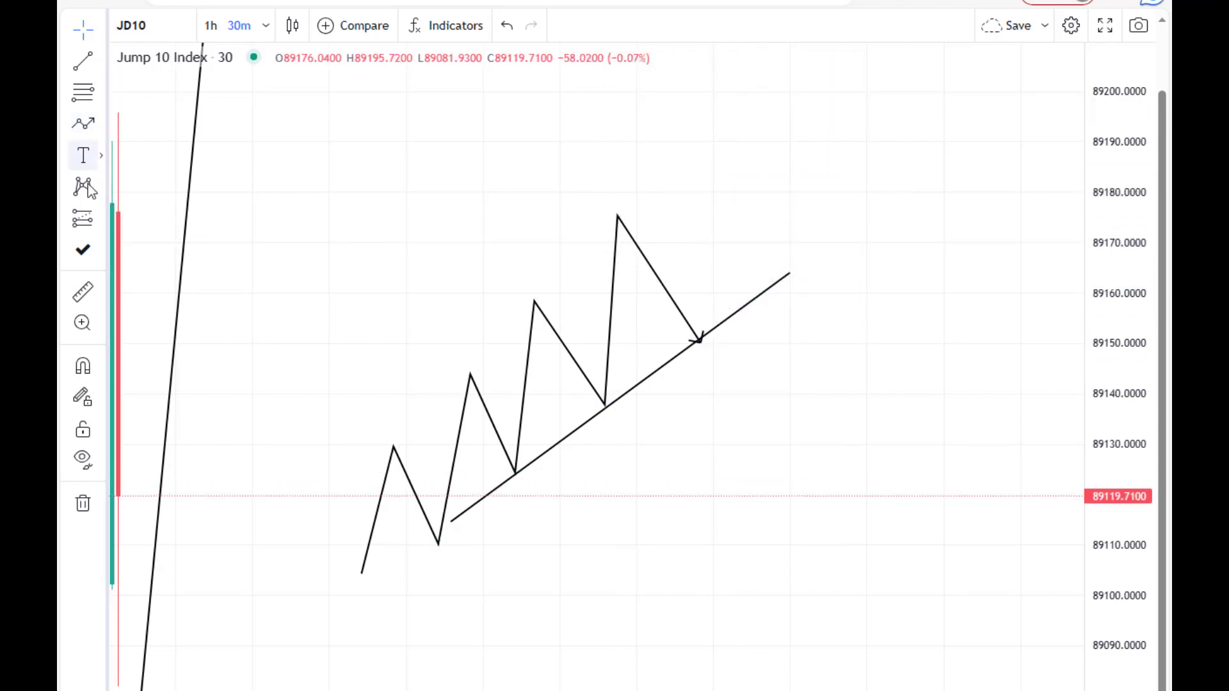
# - Draw a descending trendline from about 89167 down to about 89120
pyautogui.click(88, 64)
pyautogui.click(835, 256)
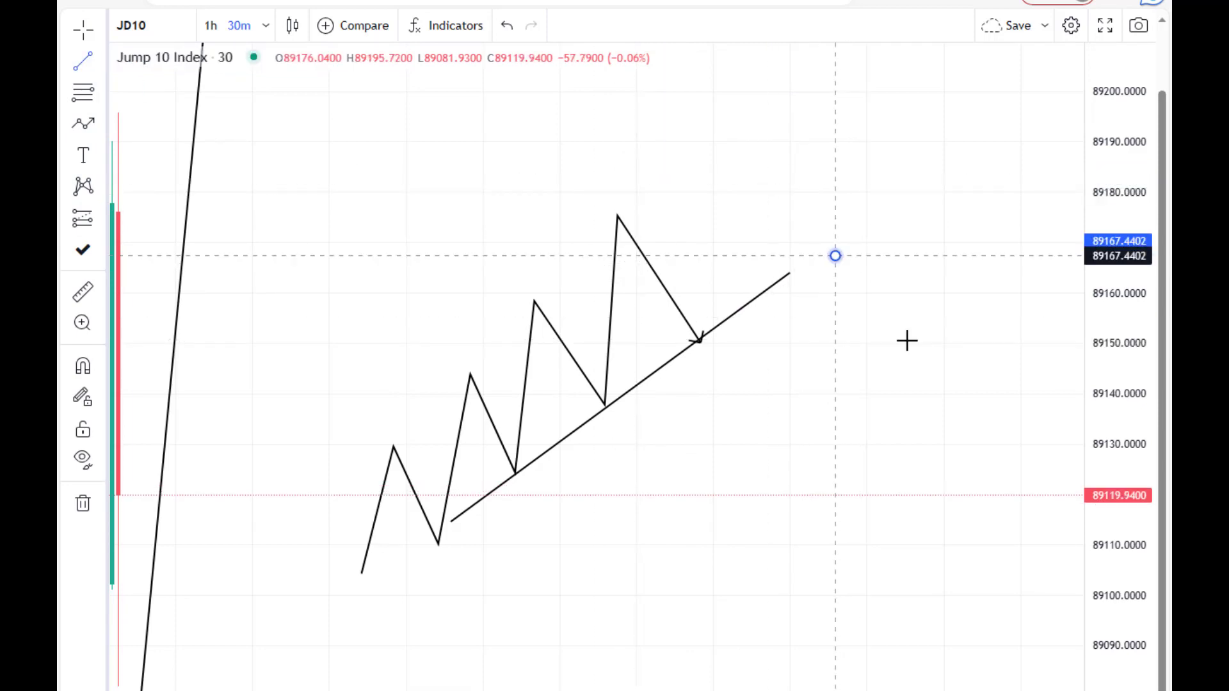
pyautogui.click(1044, 497)
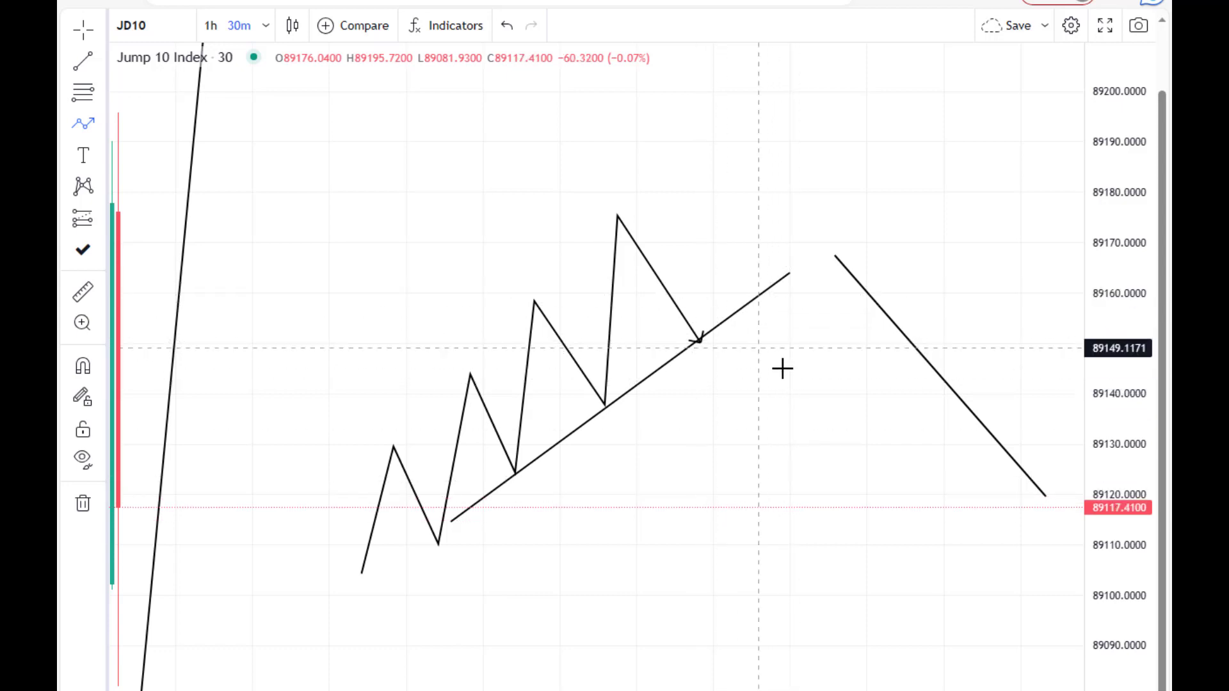
# - Draw a zigzag arrow path that touches the descending trendline twice and dips to lower lows
pyautogui.click(777, 352)
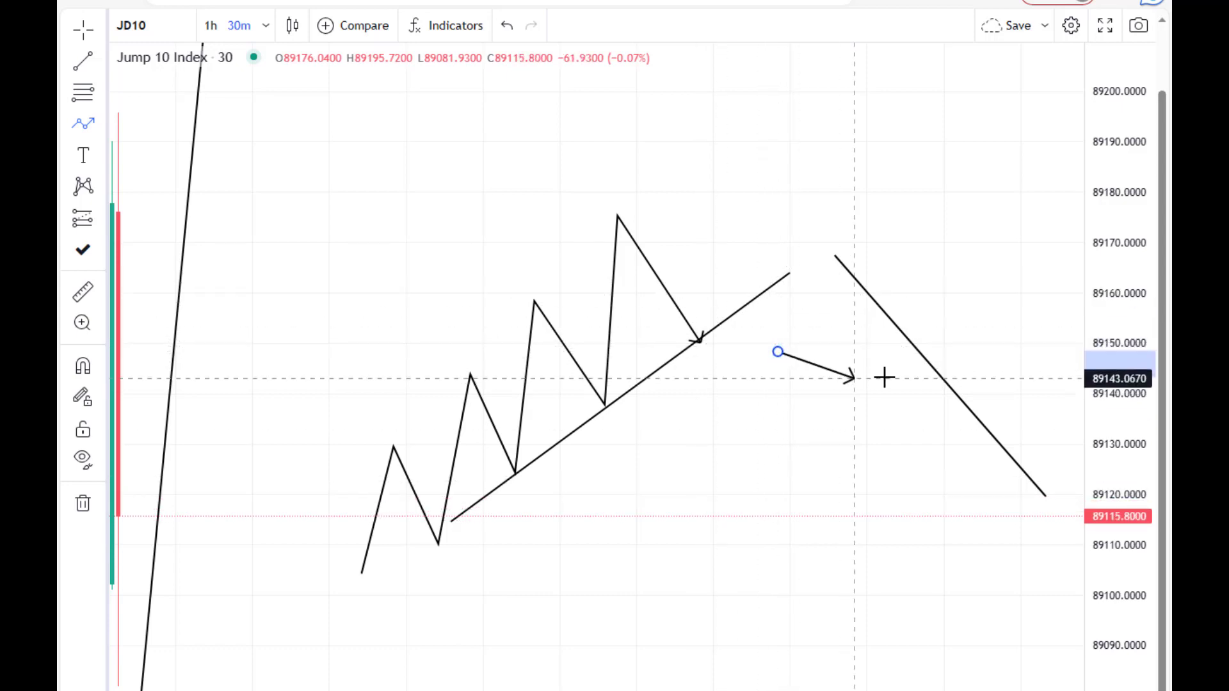
pyautogui.click(925, 354)
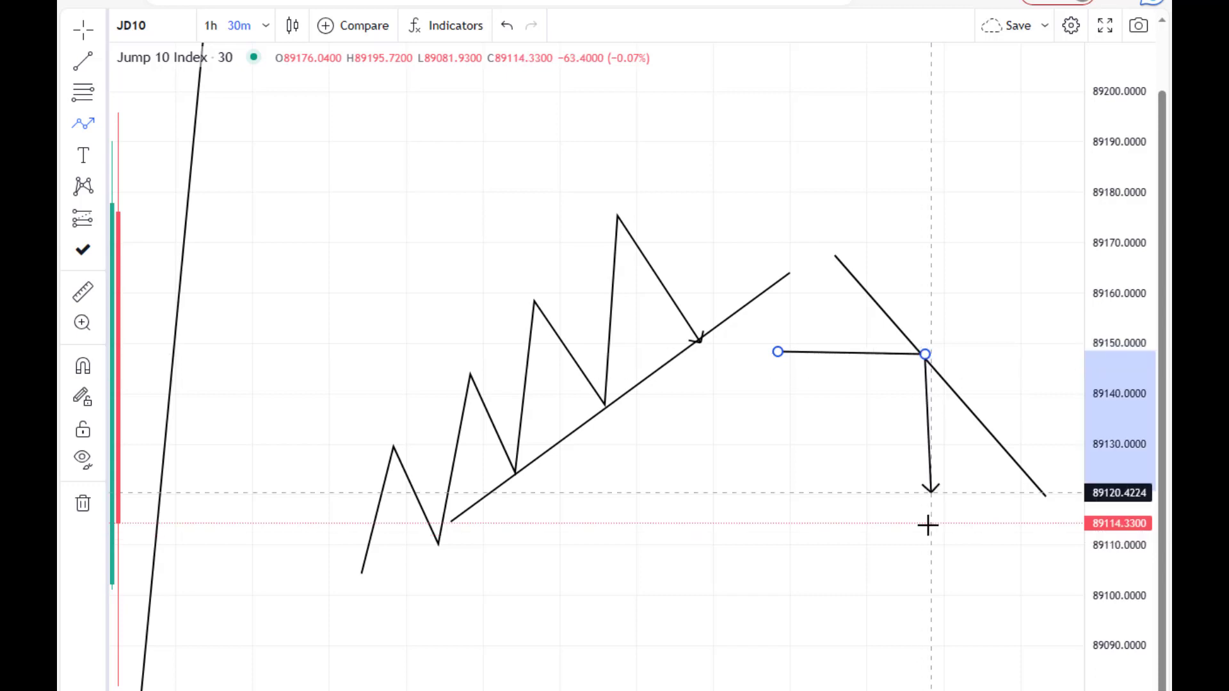
pyautogui.click(903, 544)
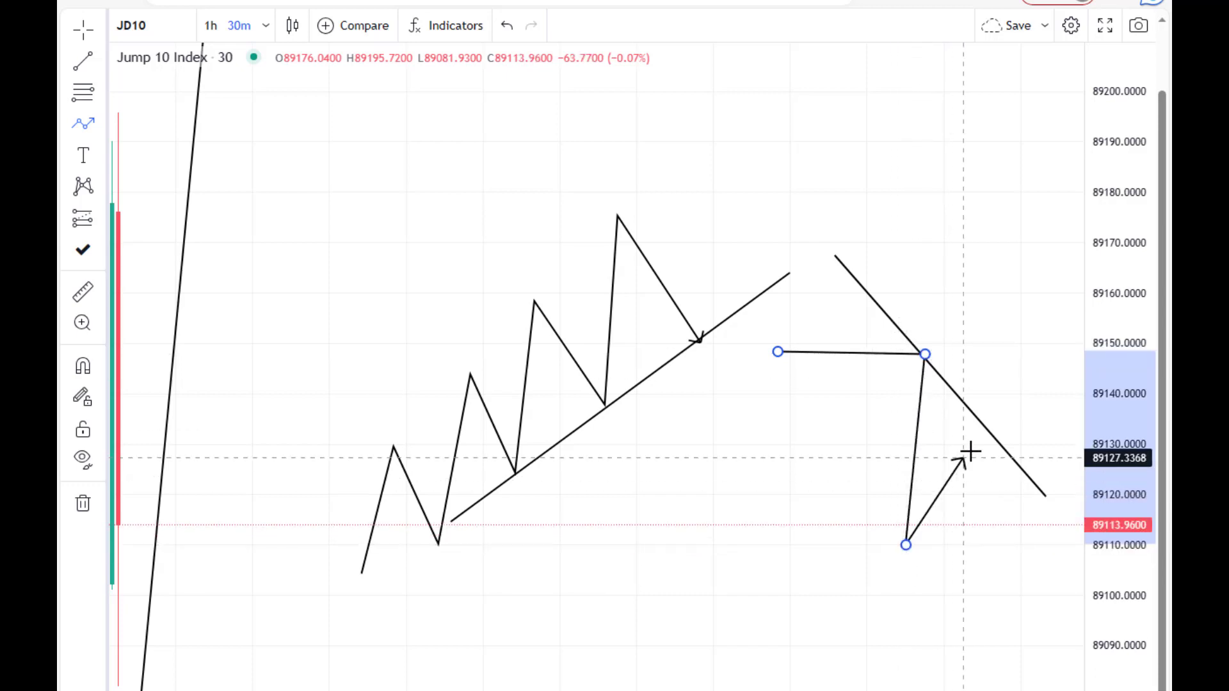
pyautogui.click(1007, 453)
pyautogui.doubleClick(1008, 644)
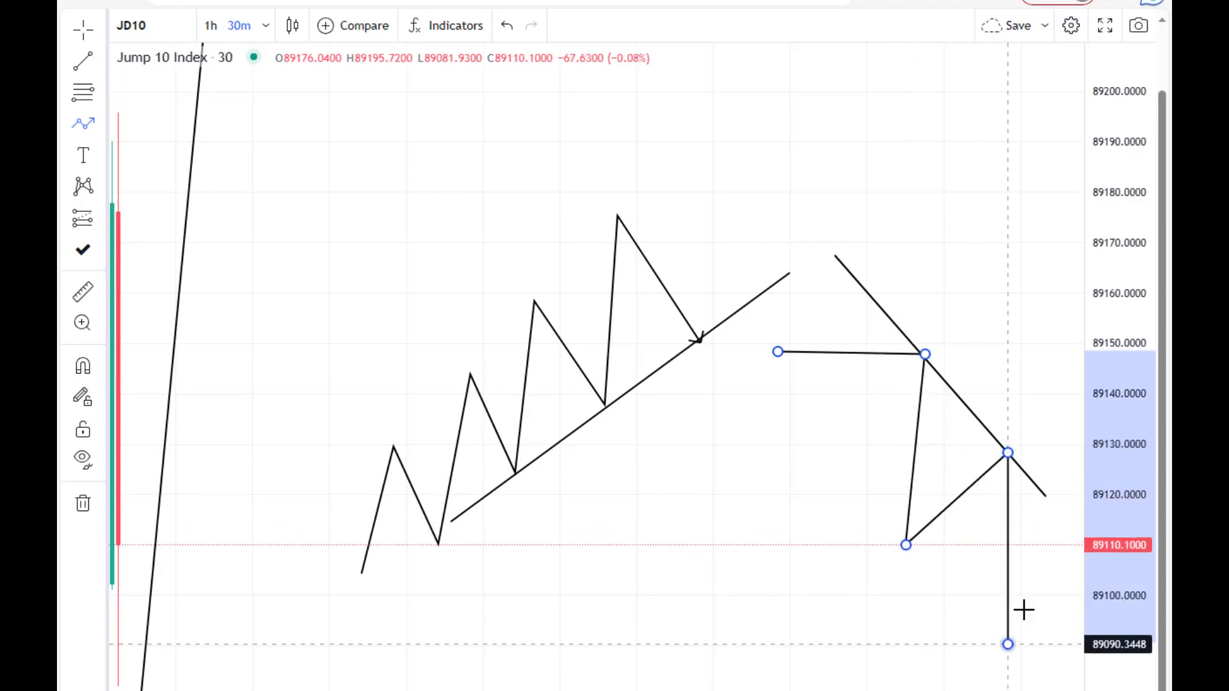
pyautogui.doubleClick(1060, 505)
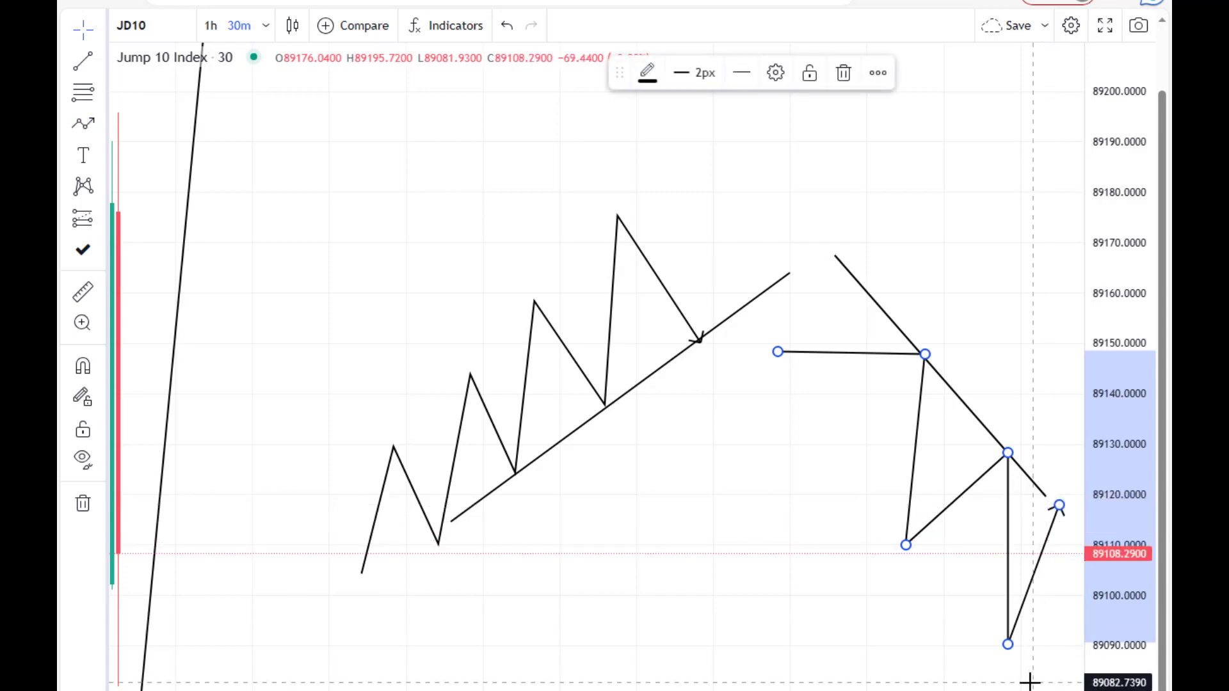
# - Delete both zigzag arrow paths, the rising trendline and the descending trendline
pyautogui.click(844, 73)
pyautogui.click(753, 301)
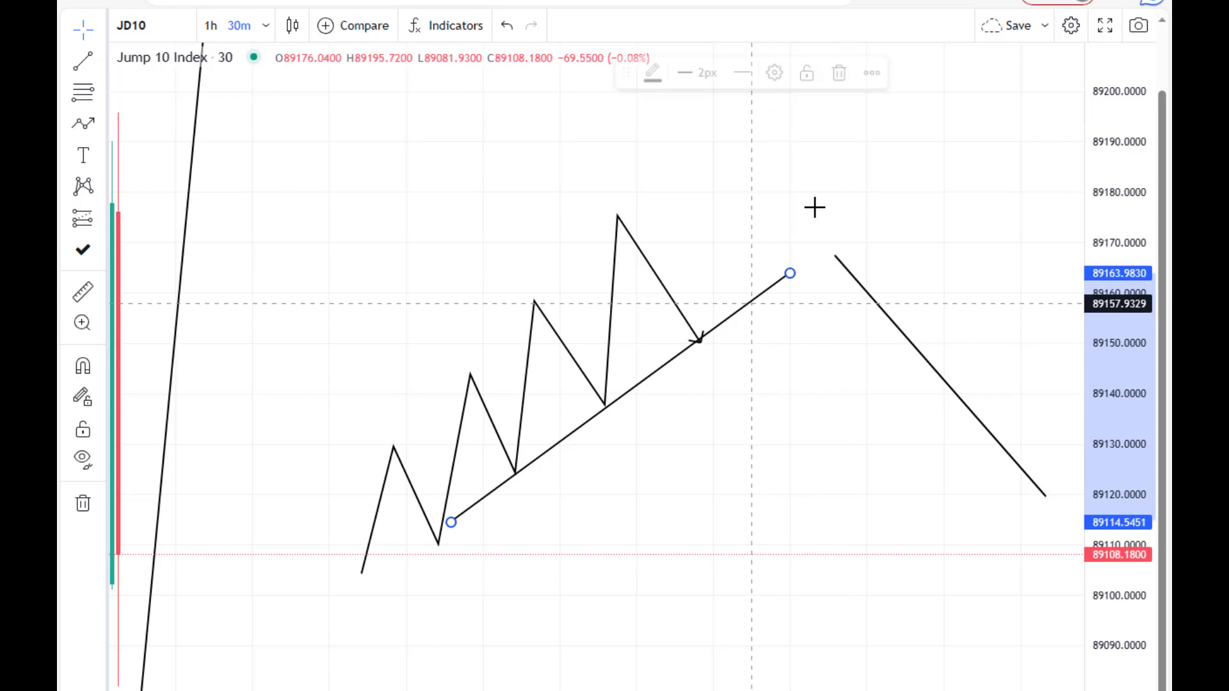
pyautogui.click(839, 73)
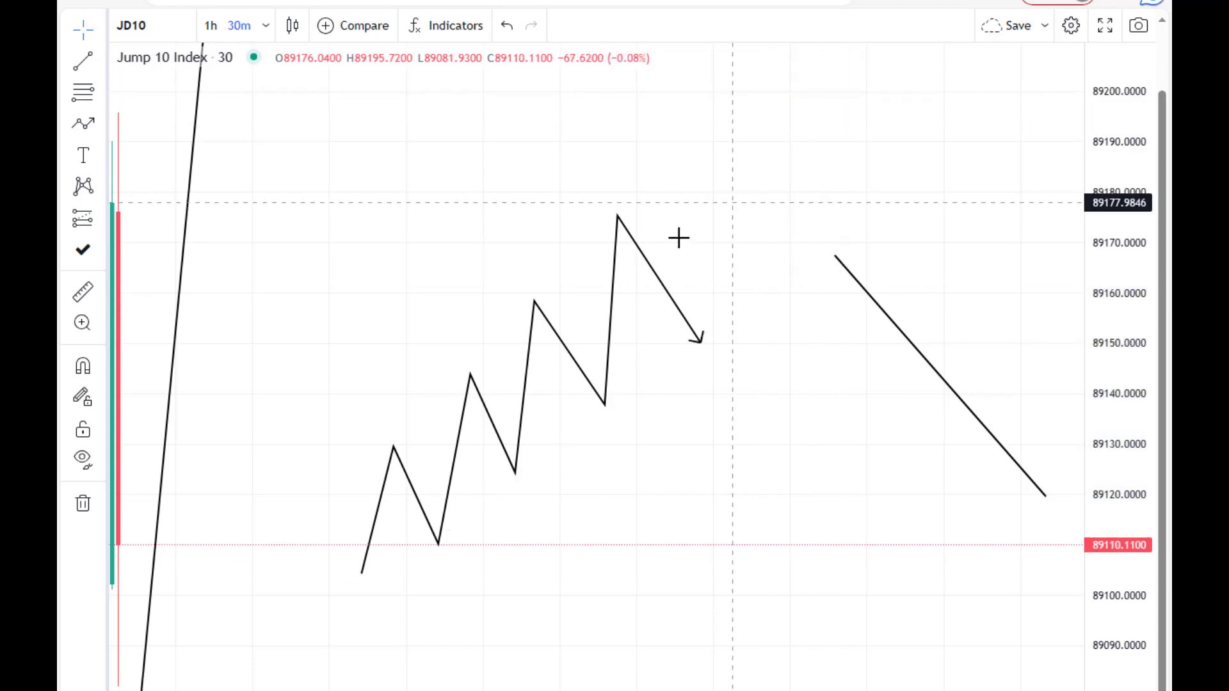
pyautogui.click(620, 227)
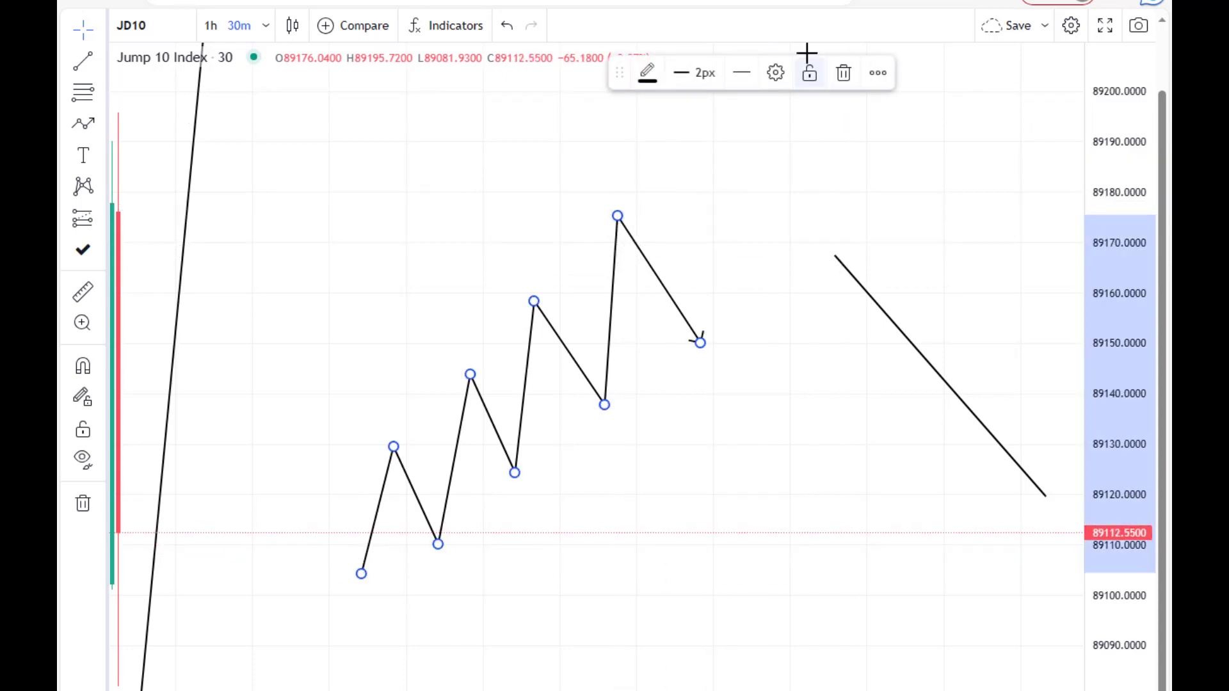
pyautogui.click(844, 72)
pyautogui.click(851, 277)
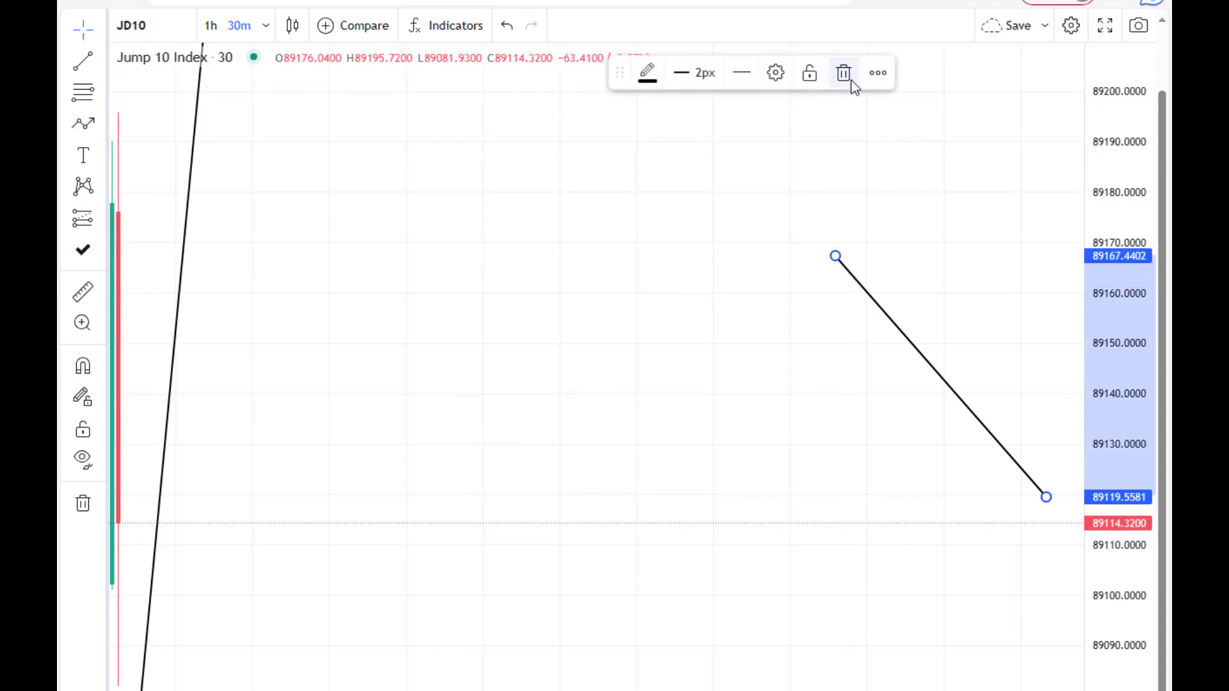
pyautogui.click(852, 82)
# - Delete the steep trendline and the grey rectangles near 88500 and 88100
pyautogui.hscroll(-5, 418, 360)
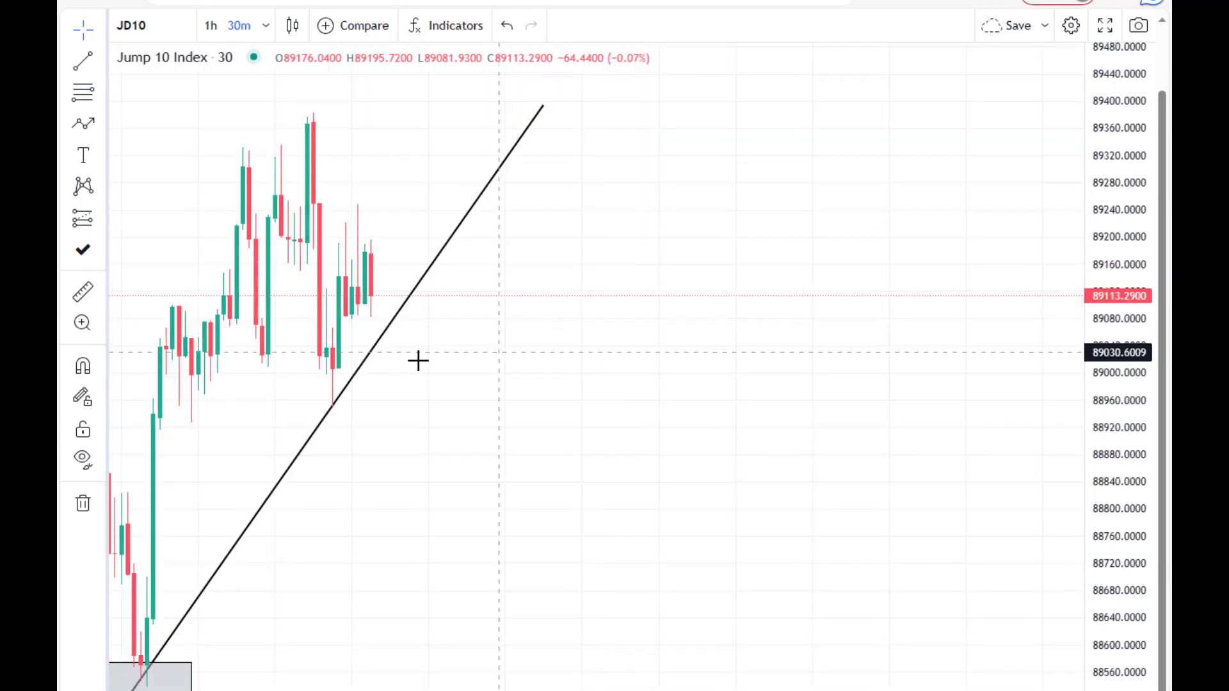
pyautogui.click(397, 323)
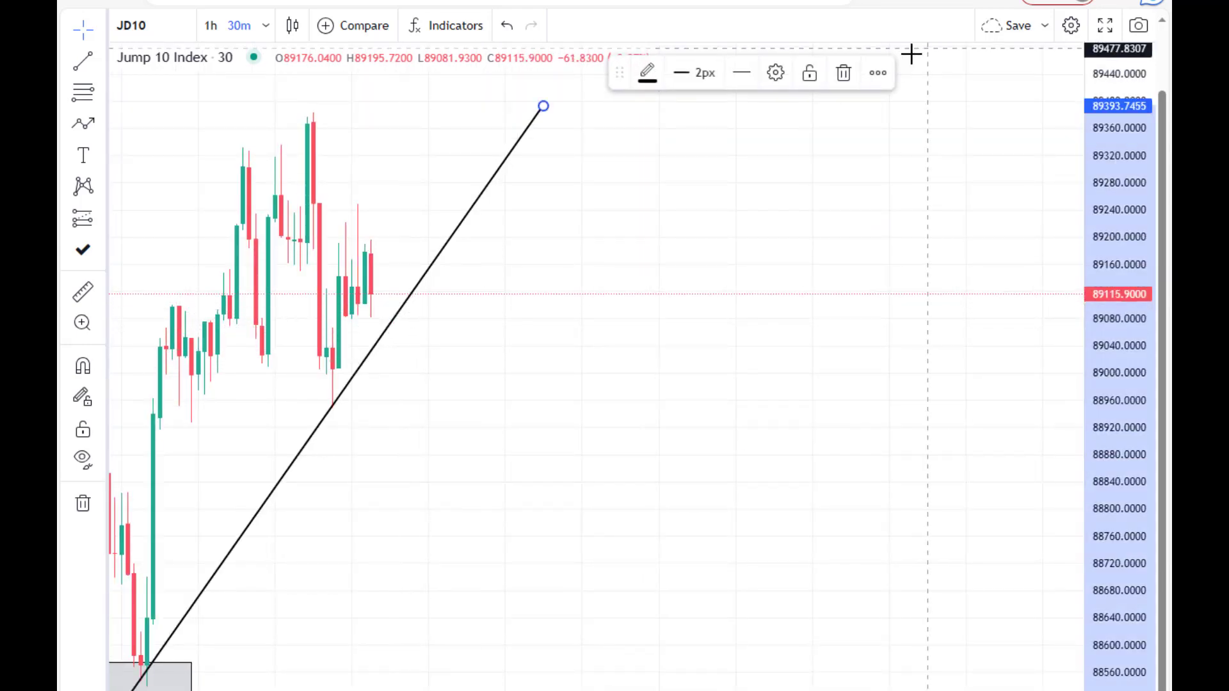
pyautogui.click(841, 78)
pyautogui.moveTo(529, 349); pyautogui.dragTo(856, 403)
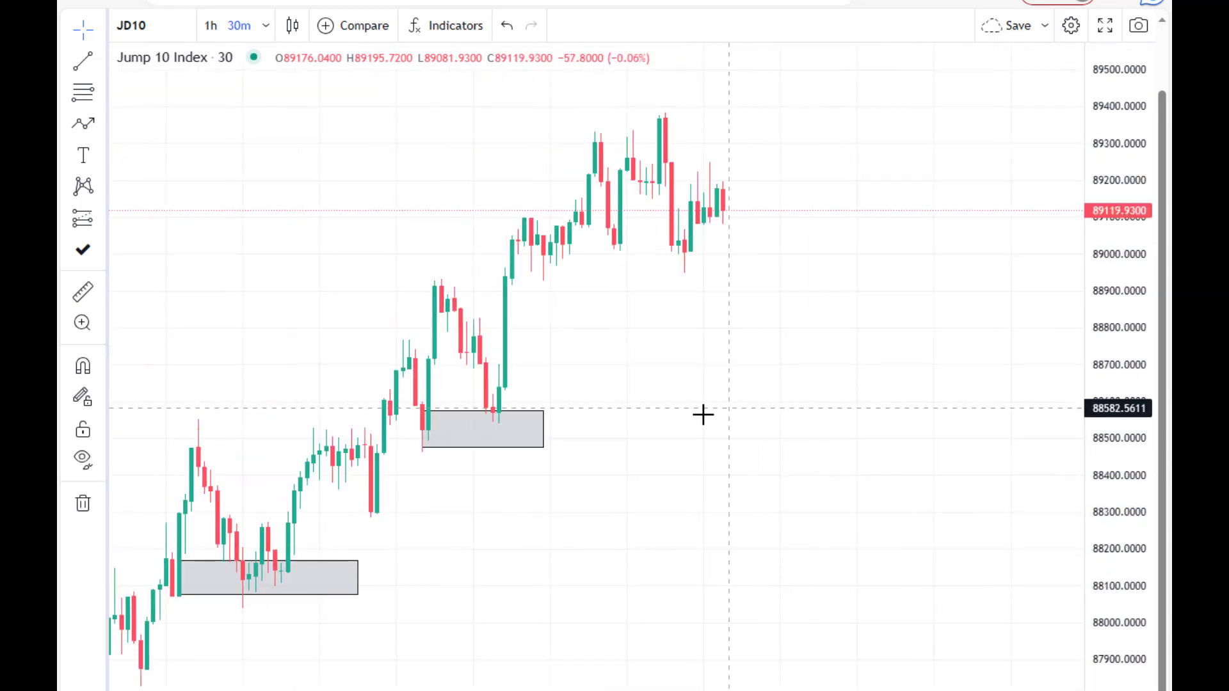
pyautogui.click(502, 442)
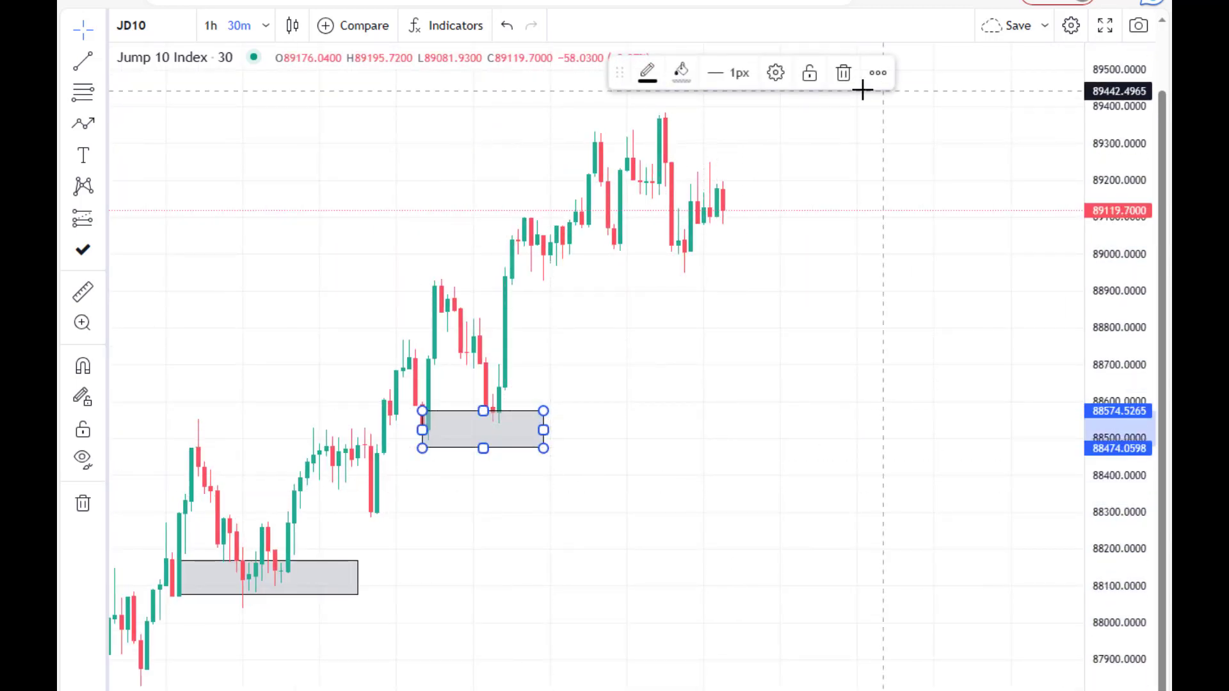
pyautogui.press('Delete')
pyautogui.click(339, 590)
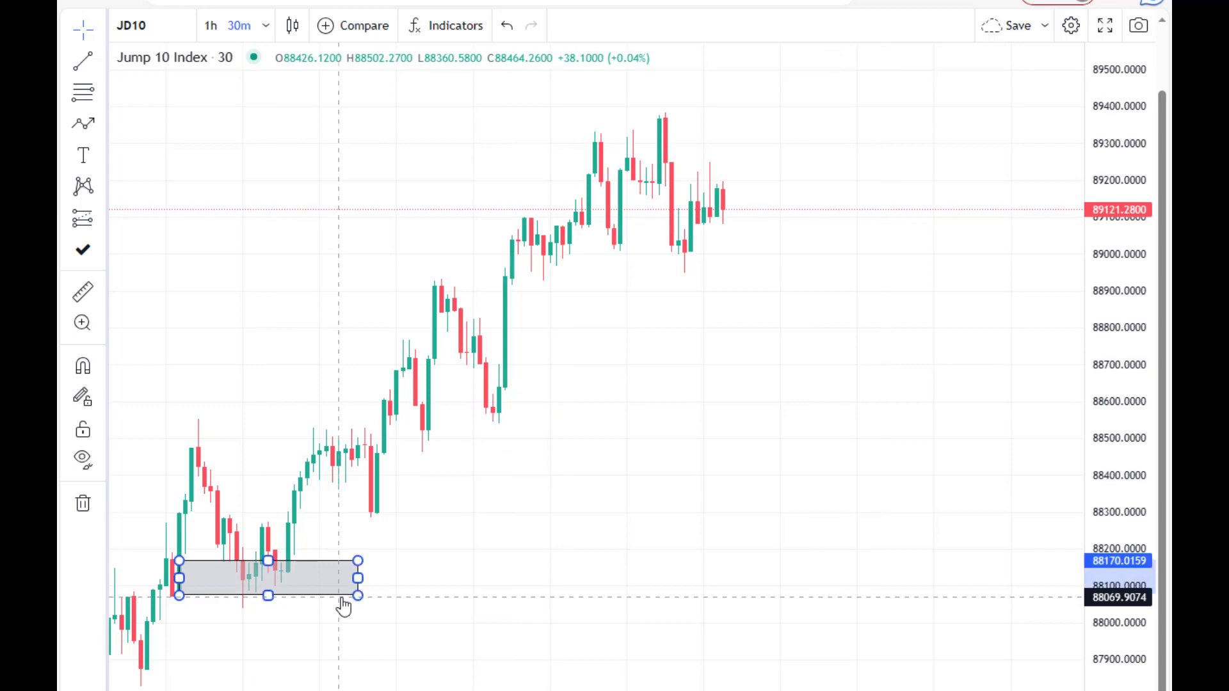
pyautogui.click(843, 76)
pyautogui.moveTo(674, 398); pyautogui.dragTo(757, 485)
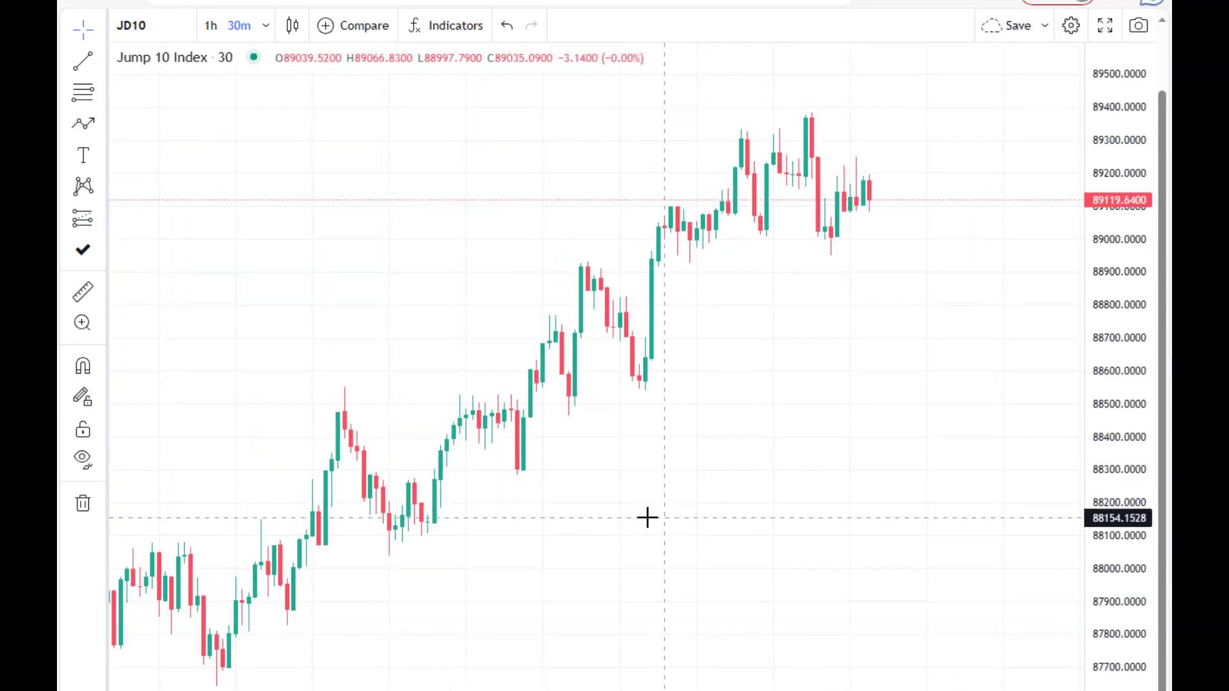
# - Pan the chart back to the earlier candles rising from the swing low near 87650
pyautogui.moveTo(620, 543); pyautogui.dragTo(738, 545)
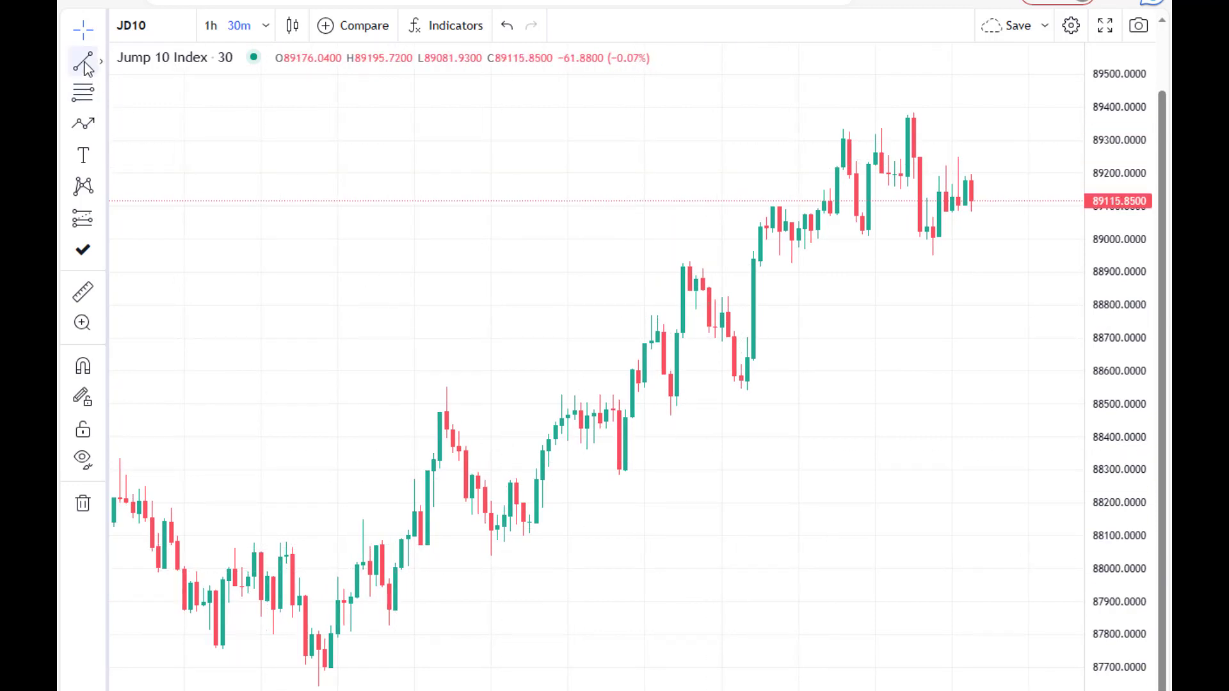
pyautogui.moveTo(179, 212); pyautogui.dragTo(241, 228)
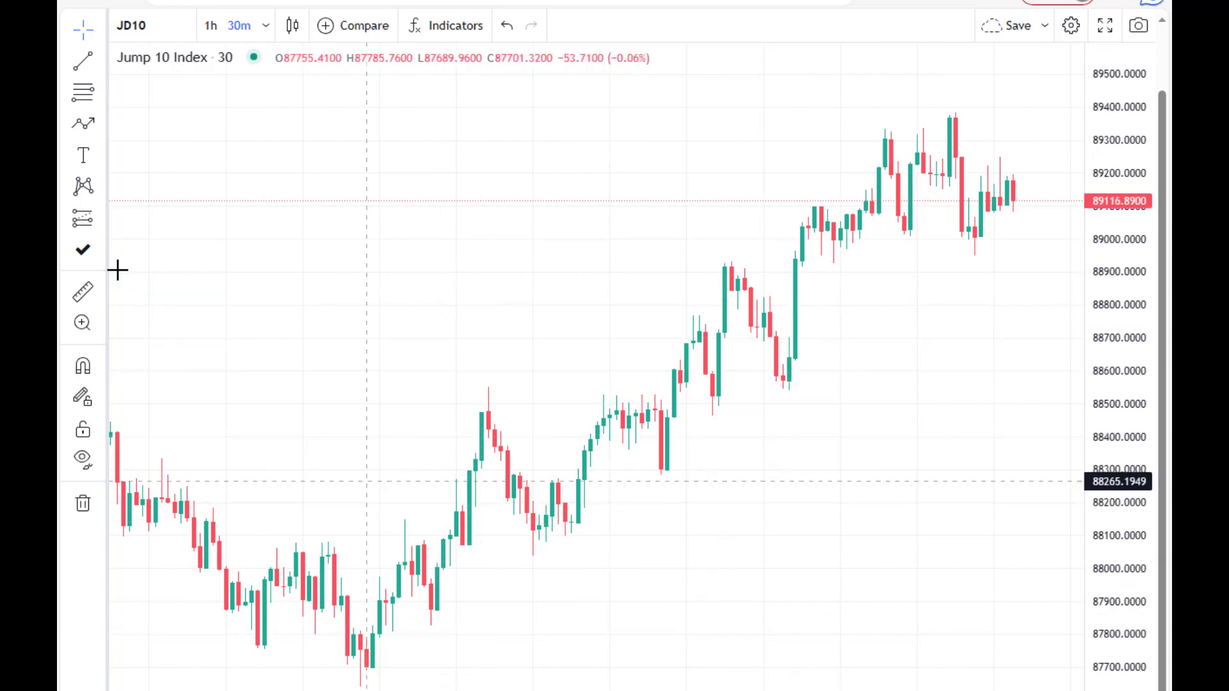
pyautogui.click(98, 126)
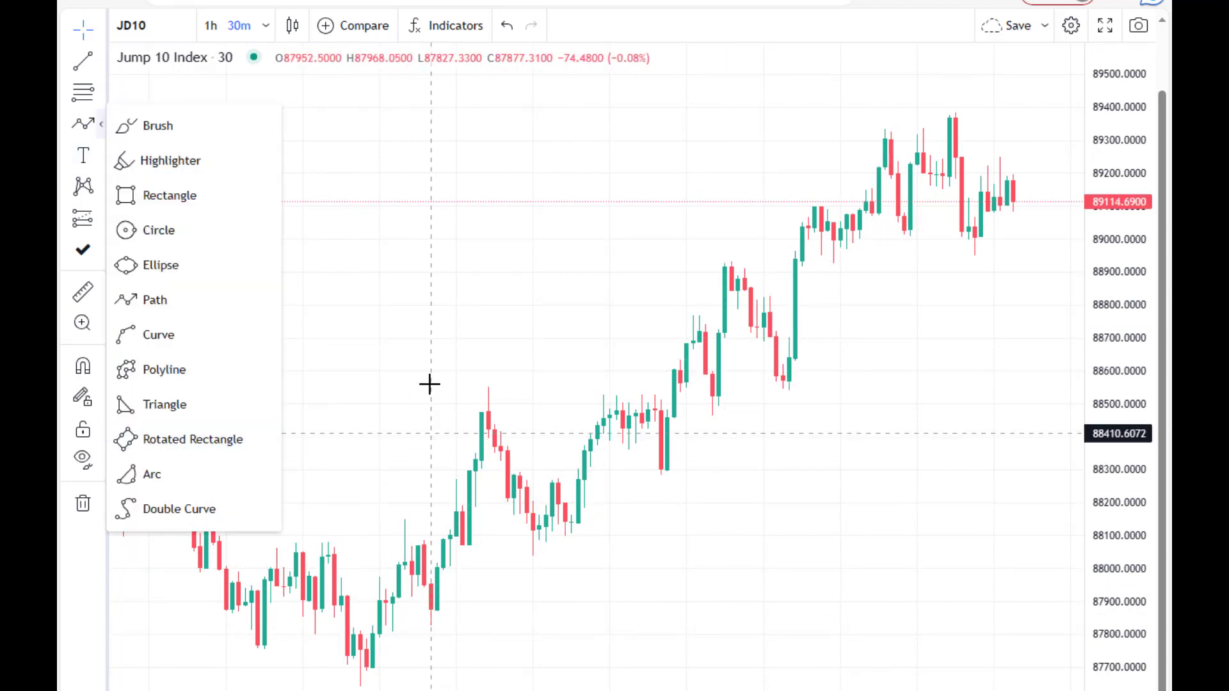
pyautogui.click(433, 157)
pyautogui.moveTo(406, 250); pyautogui.dragTo(349, 331)
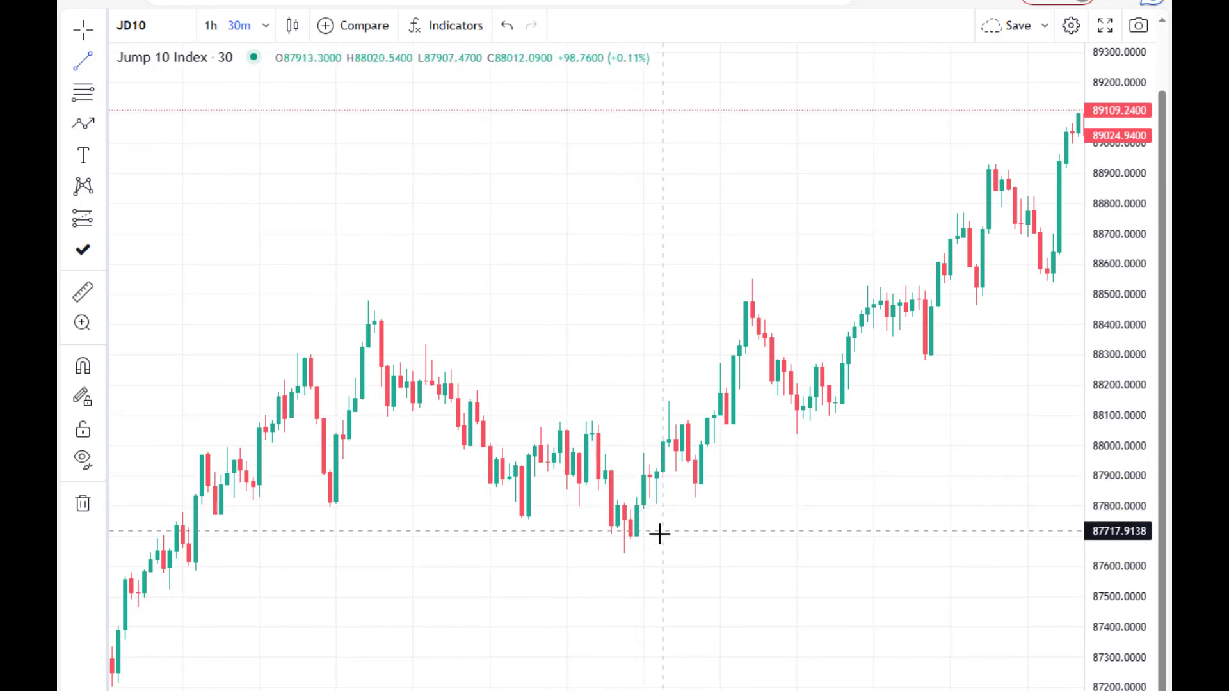
# - Draw a rising trendline from the 87650 swing low under the higher lows, extended down-left
pyautogui.click(640, 539)
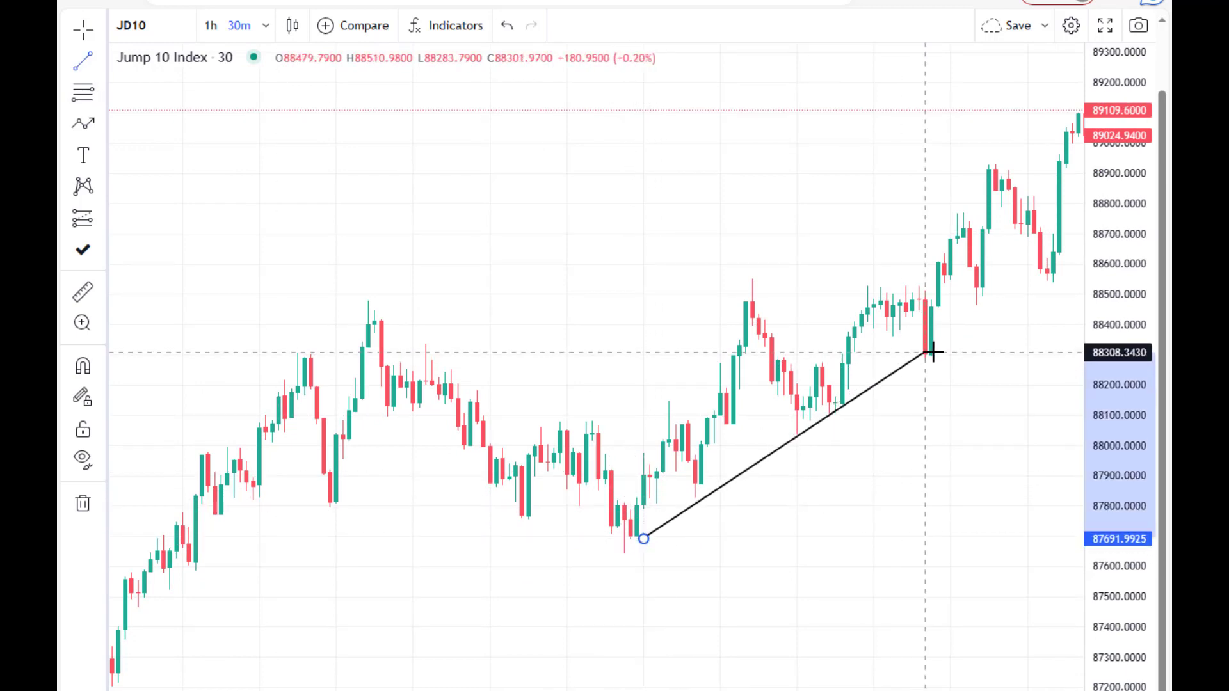
pyautogui.click(989, 314)
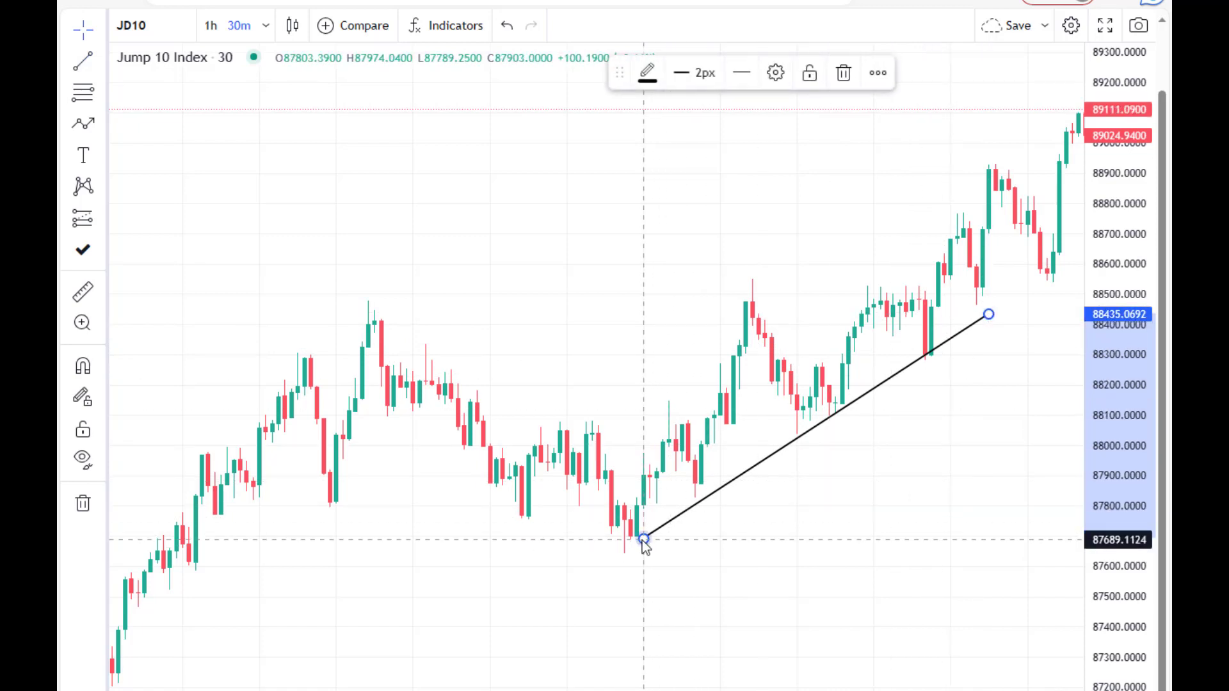
pyautogui.moveTo(642, 541); pyautogui.dragTo(343, 690)
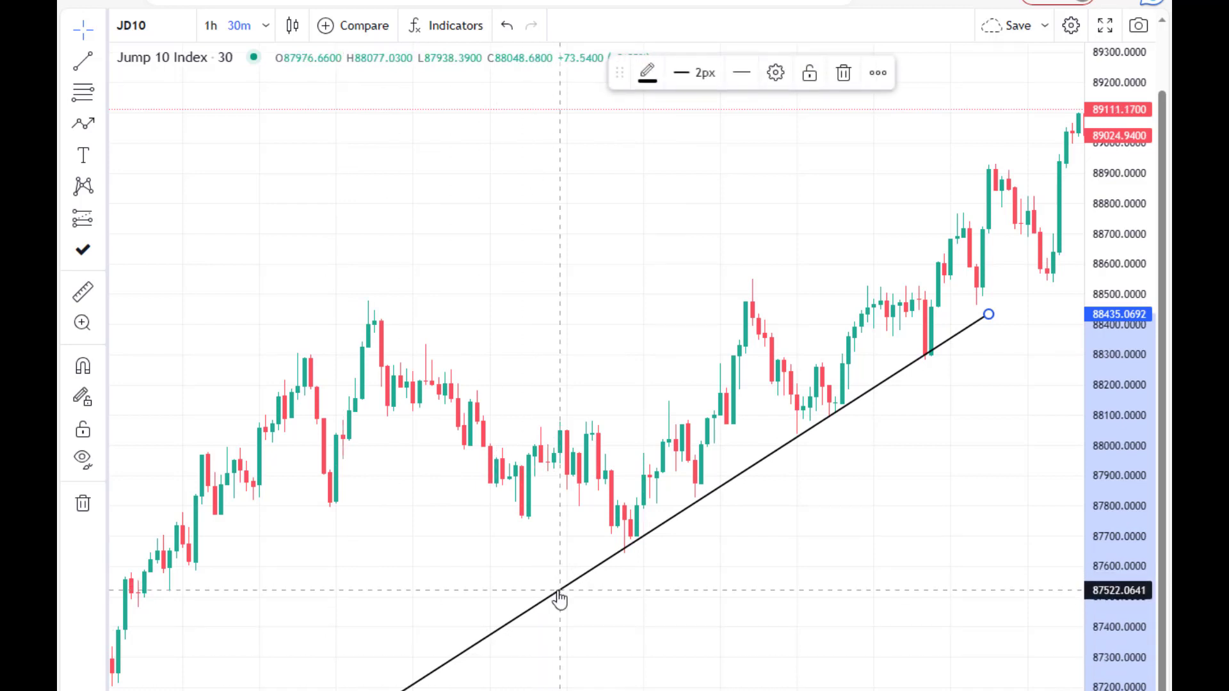
pyautogui.moveTo(559, 599); pyautogui.dragTo(757, 463)
pyautogui.click(571, 274)
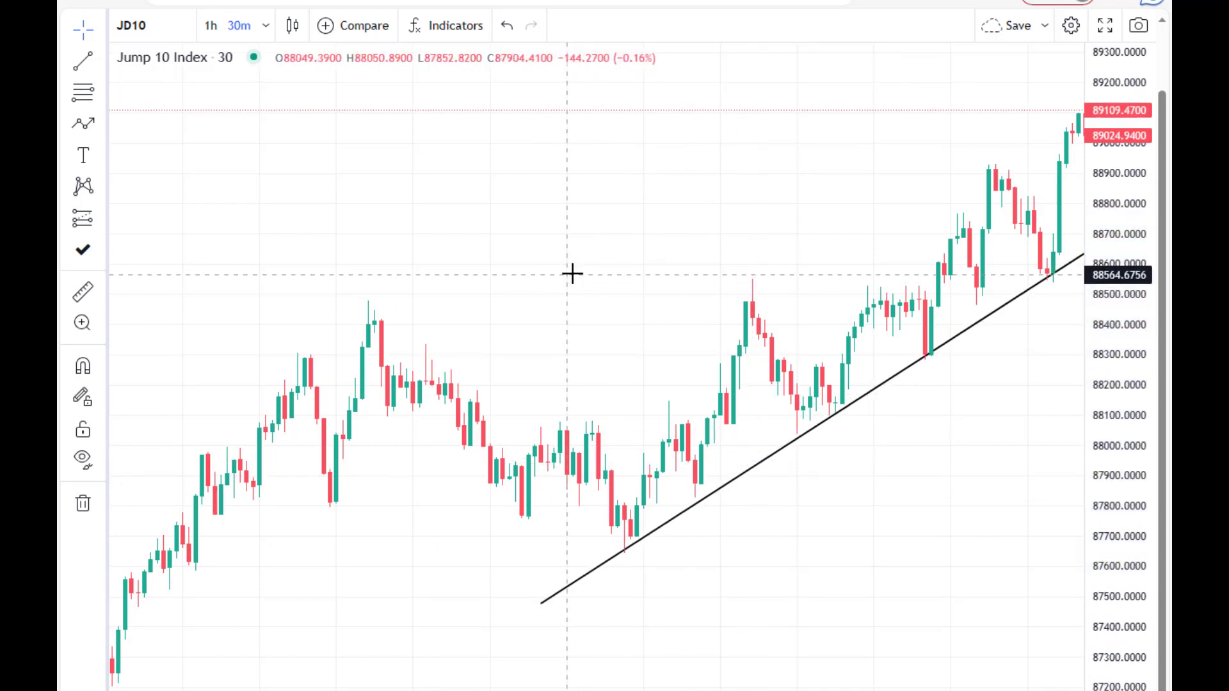
pyautogui.moveTo(571, 274); pyautogui.dragTo(838, 345)
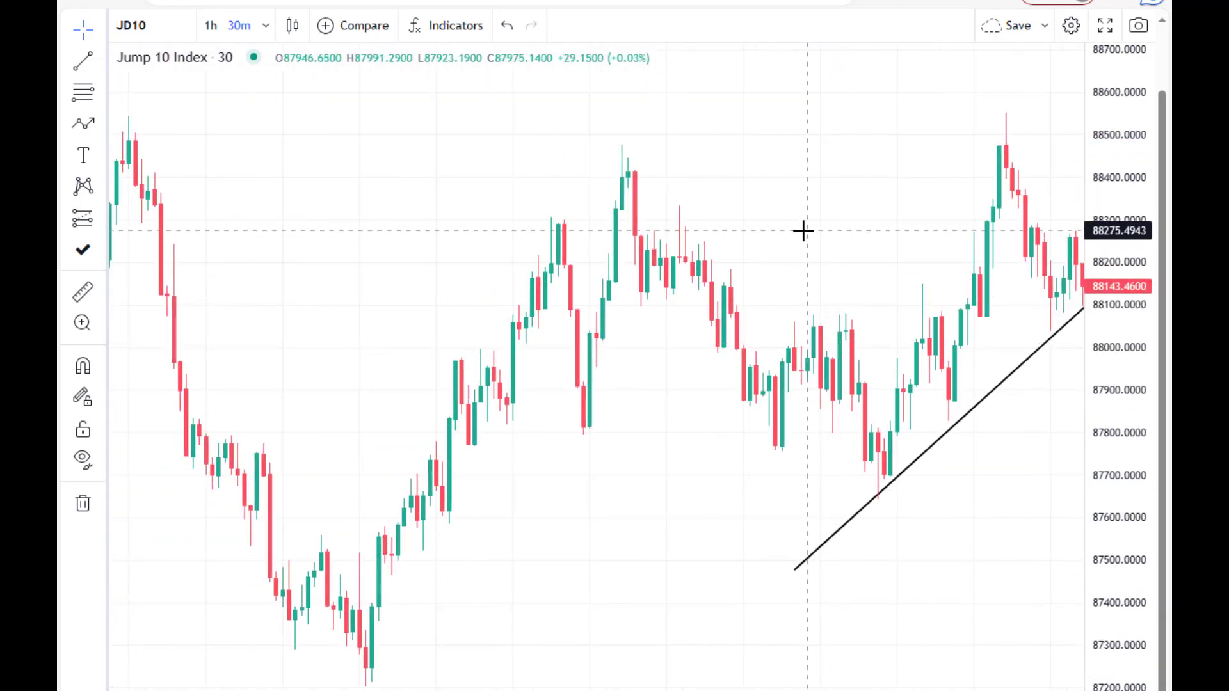
pyautogui.moveTo(805, 231); pyautogui.dragTo(757, 275)
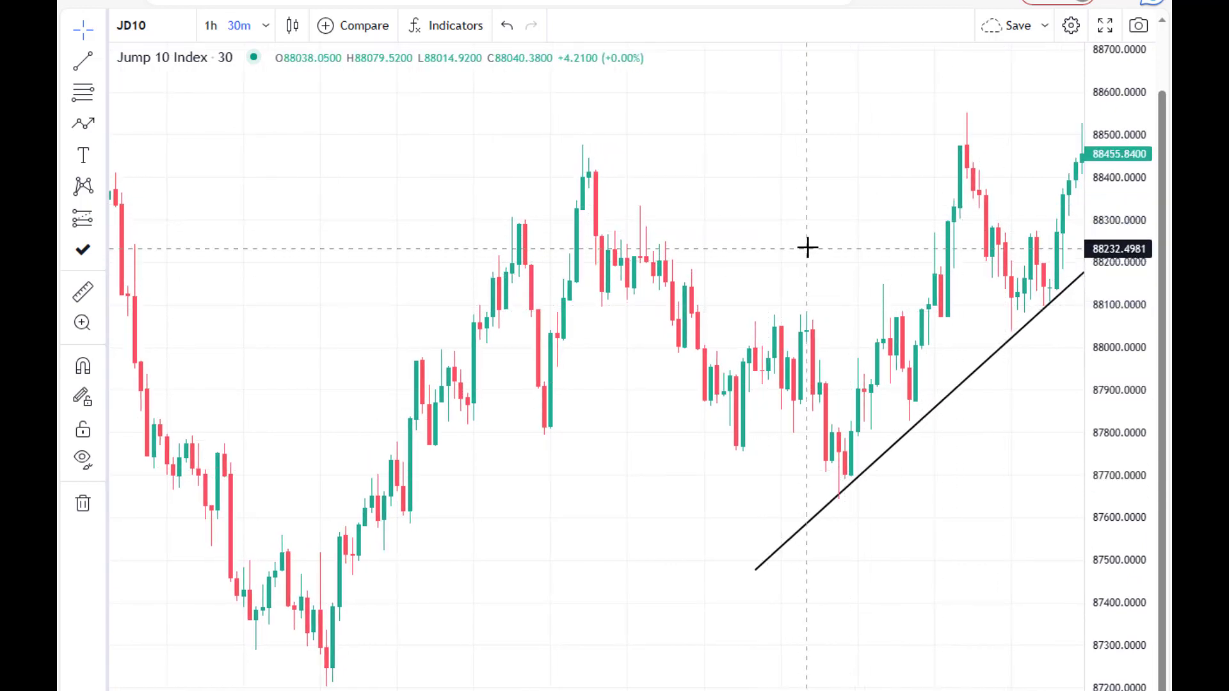
pyautogui.moveTo(807, 248); pyautogui.dragTo(797, 495)
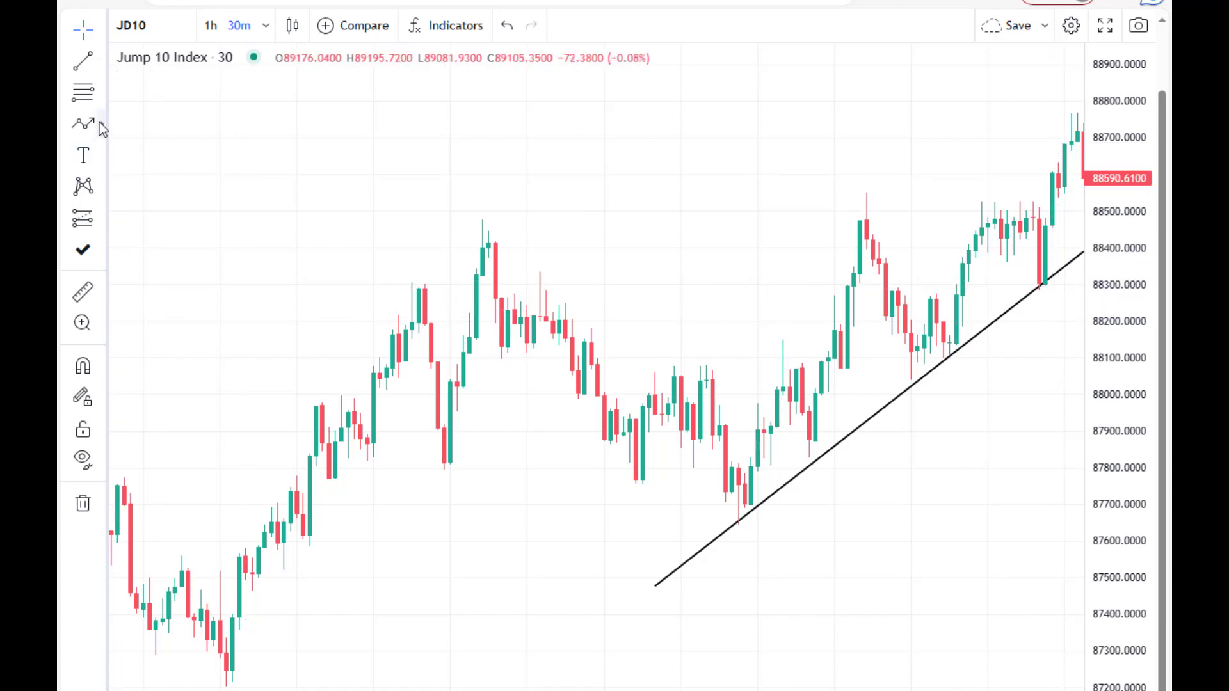
# - Draw a flat rectangle marking resistance near 88525 along the recent highs
pyautogui.click(100, 124)
pyautogui.click(175, 206)
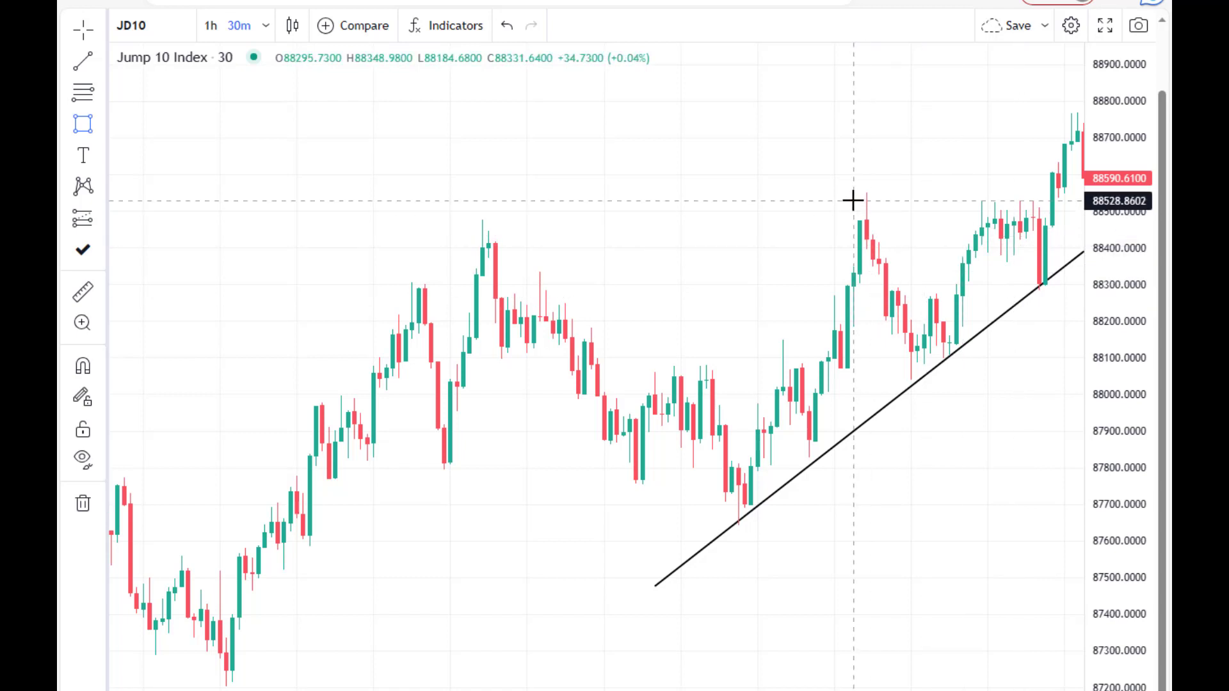
pyautogui.moveTo(853, 201); pyautogui.dragTo(1053, 201)
pyautogui.doubleClick(1053, 201)
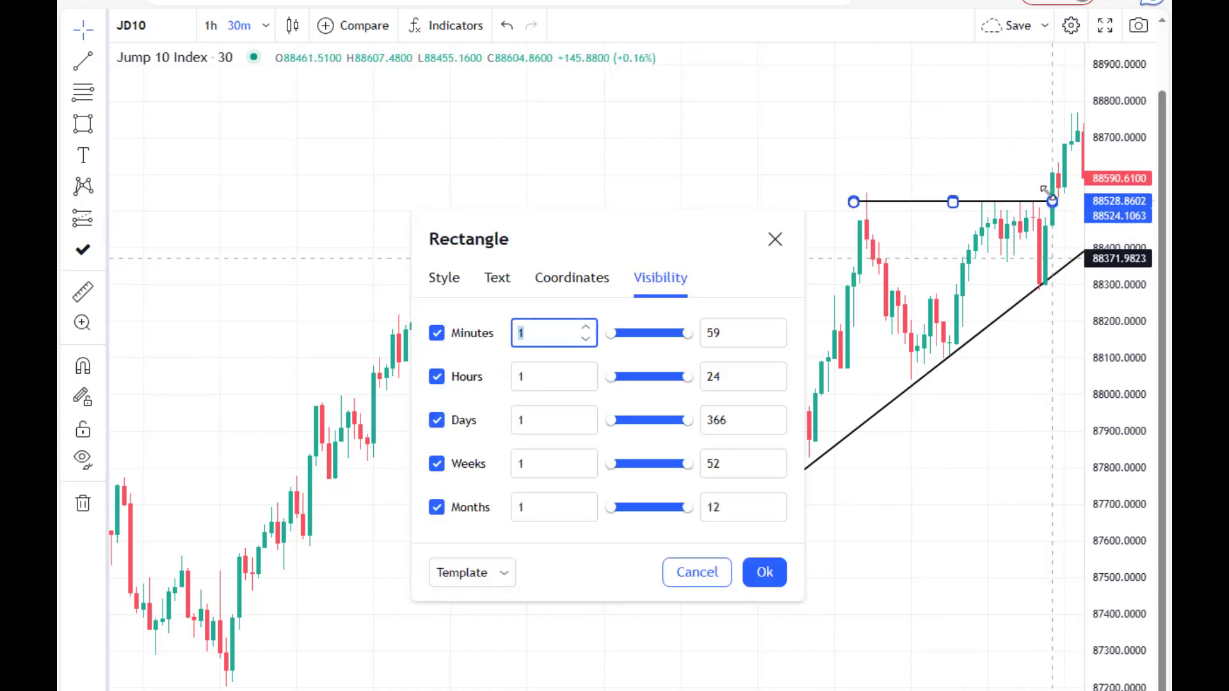
pyautogui.press('Escape')
pyautogui.moveTo(1010, 126); pyautogui.dragTo(914, 192)
pyautogui.click(1076, 249)
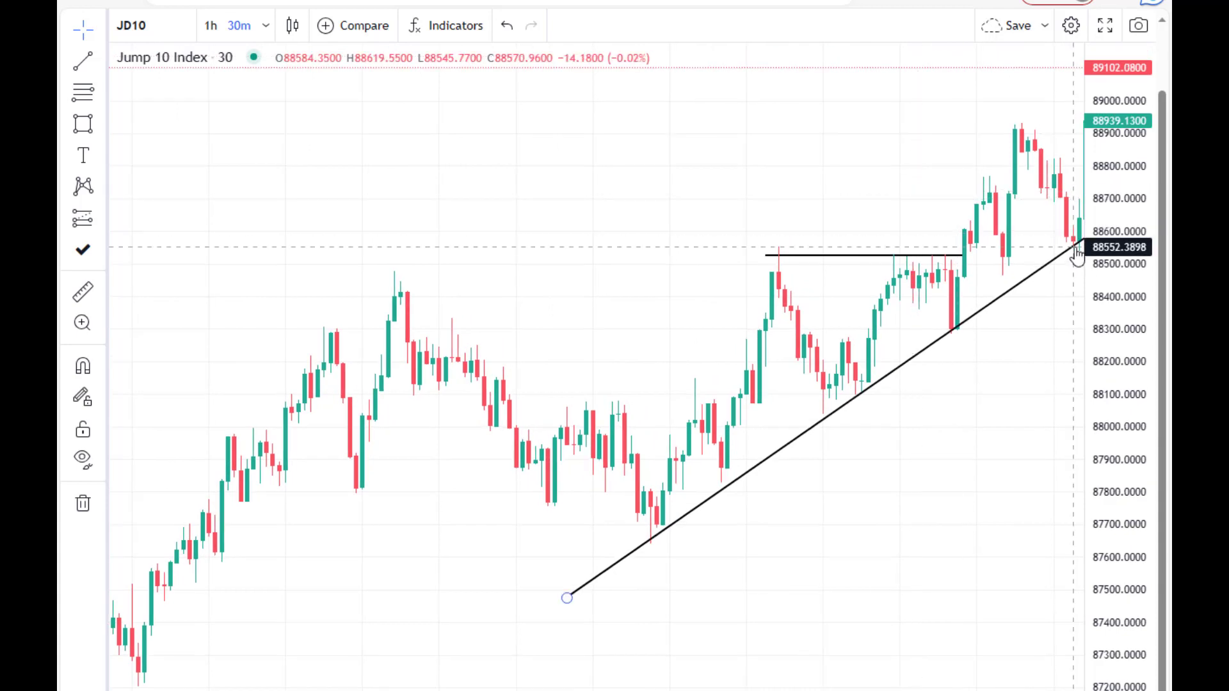
# - Place a long position at the Jump 10 trendline touch: entry 88573.7752, stop 88482.8871, target 89092.3718
pyautogui.click(112, 222)
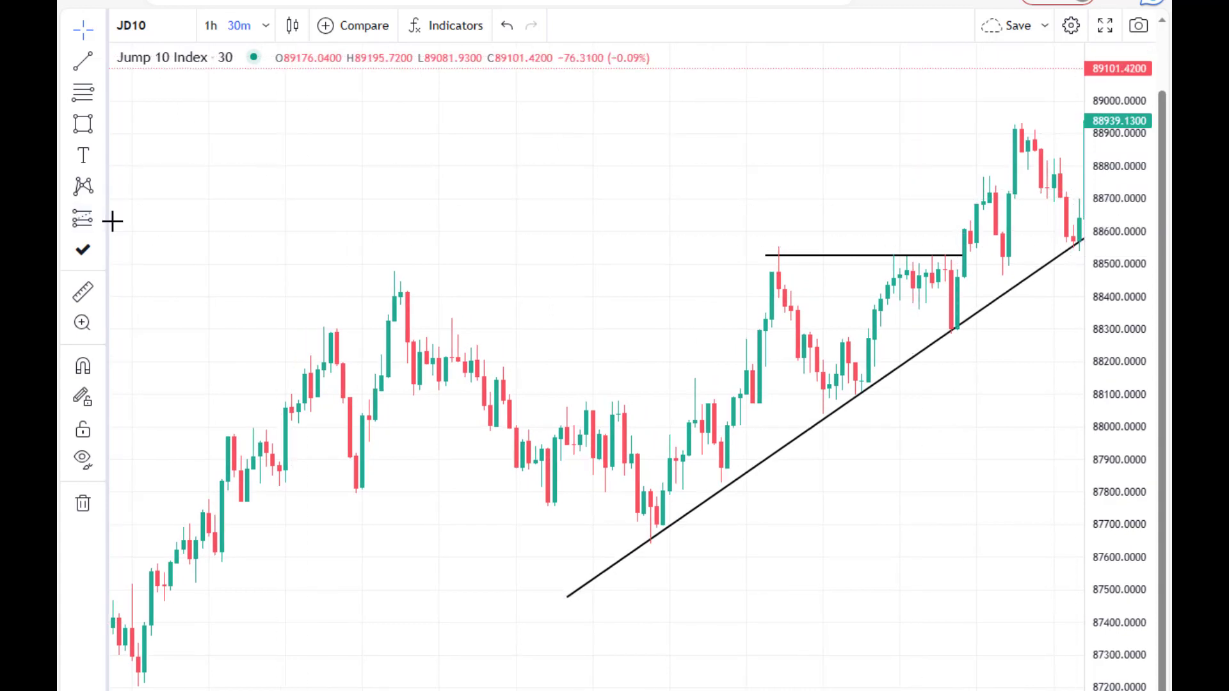
pyautogui.click(116, 215)
pyautogui.click(164, 219)
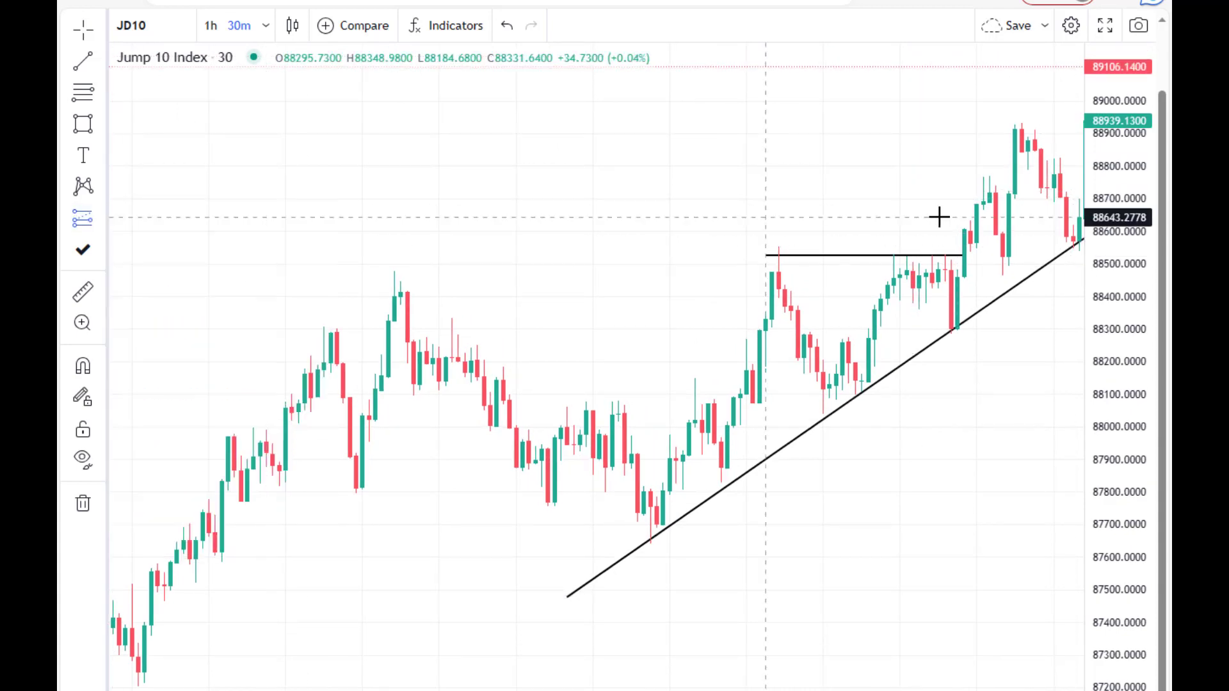
pyautogui.click(1075, 240)
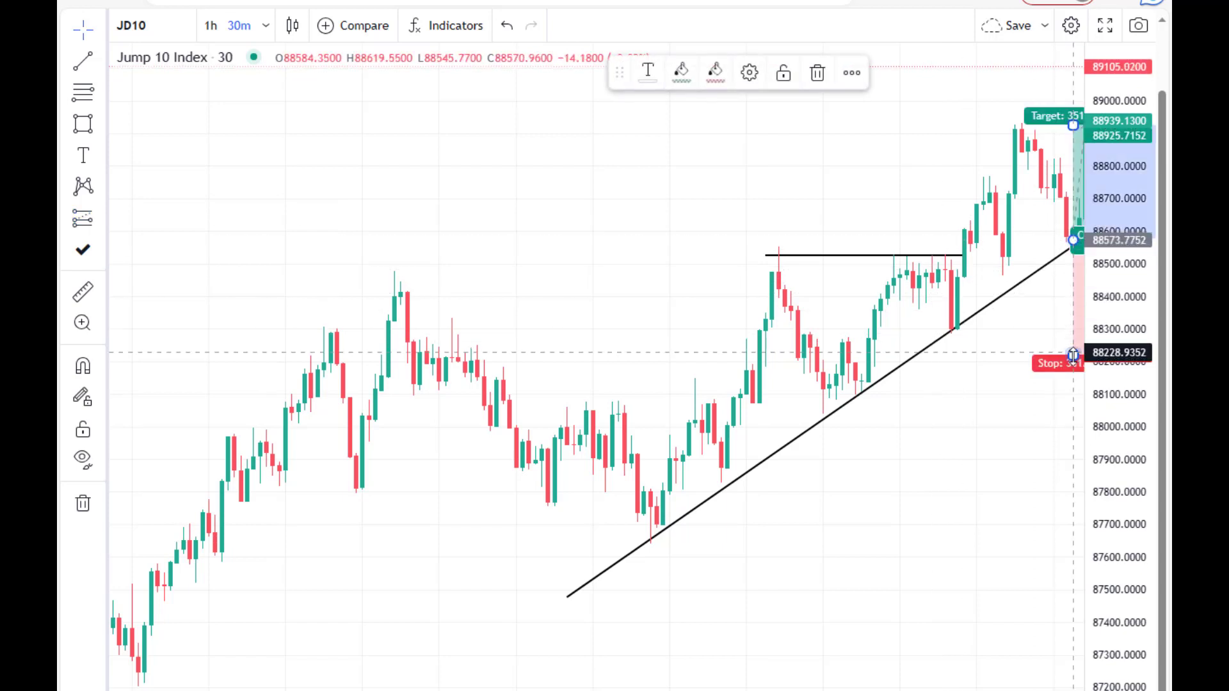
pyautogui.moveTo(1068, 357); pyautogui.dragTo(1068, 264)
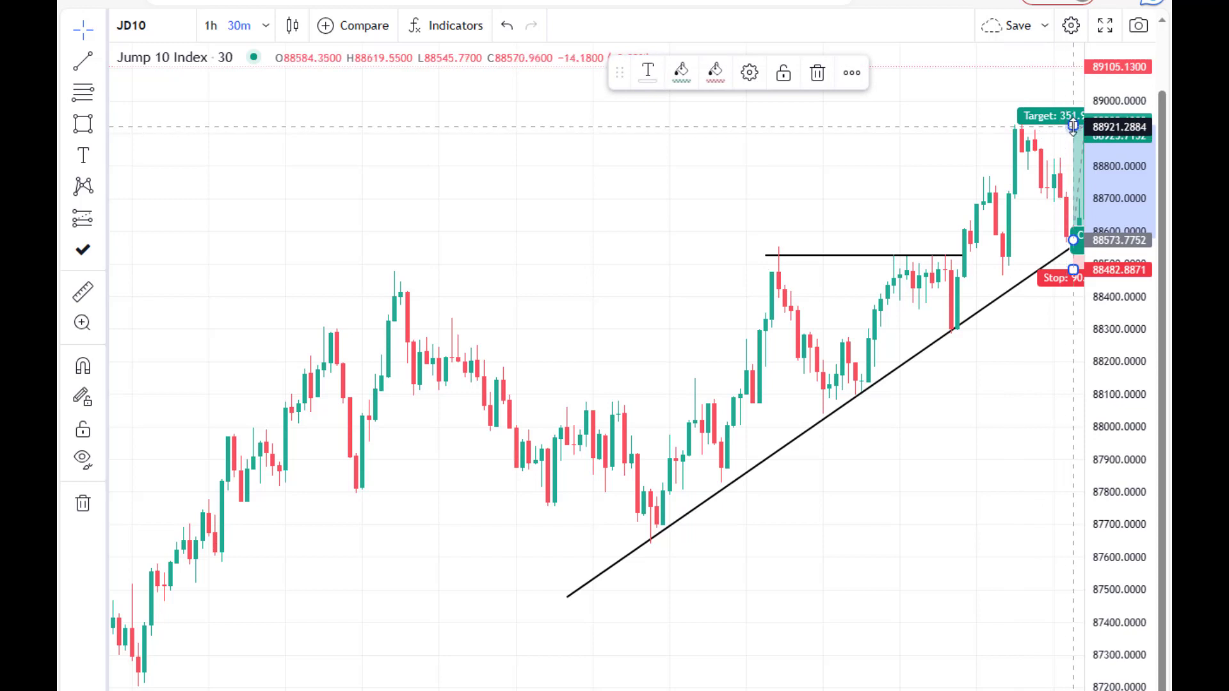
pyautogui.moveTo(1074, 127); pyautogui.dragTo(1053, 64)
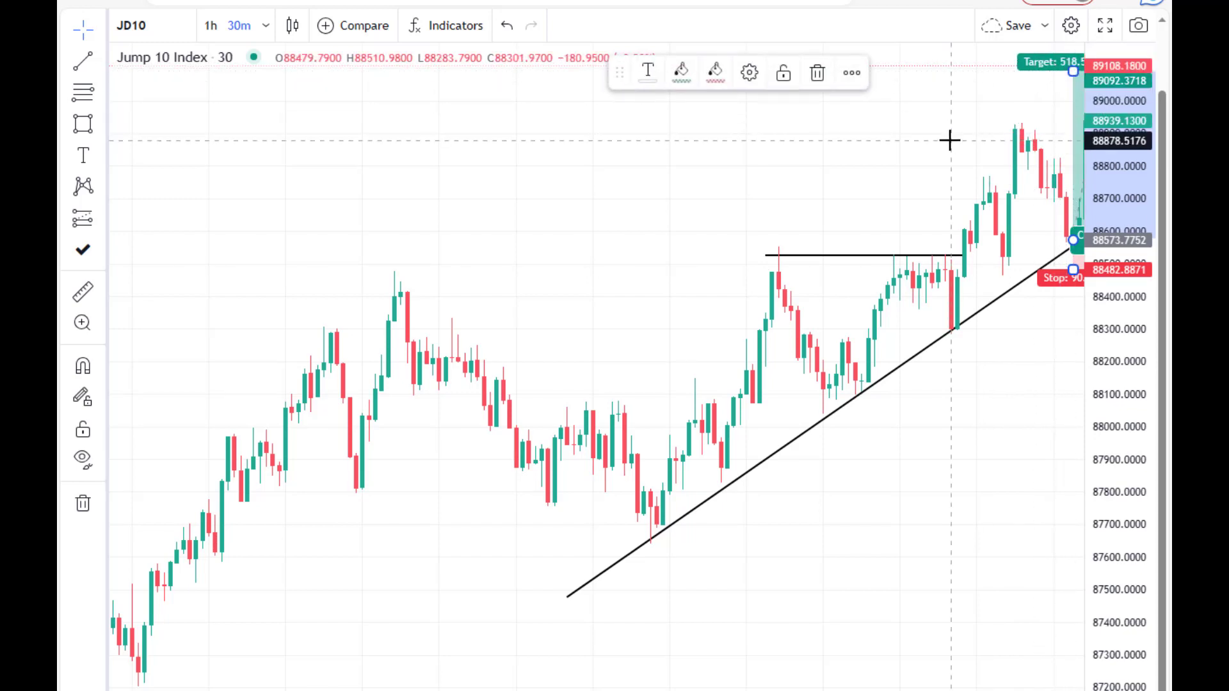
pyautogui.moveTo(950, 137); pyautogui.dragTo(847, 211)
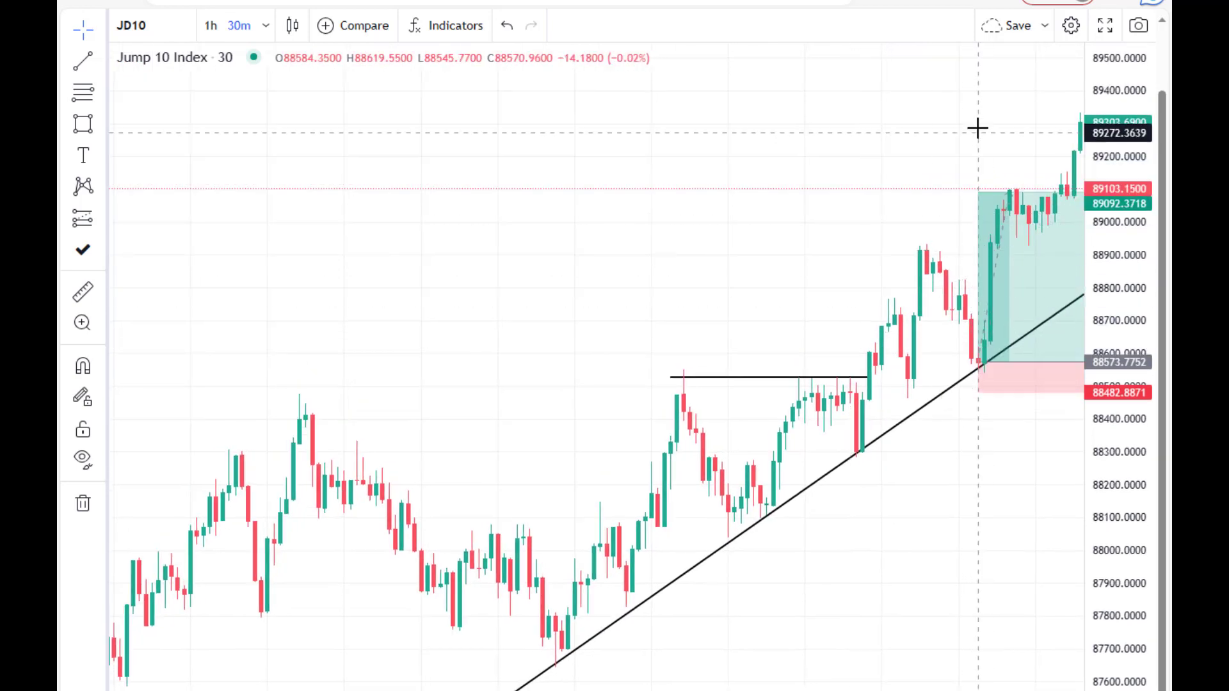
# - Extend the trendline's right end up to the newer candles
pyautogui.moveTo(977, 126); pyautogui.dragTo(881, 194)
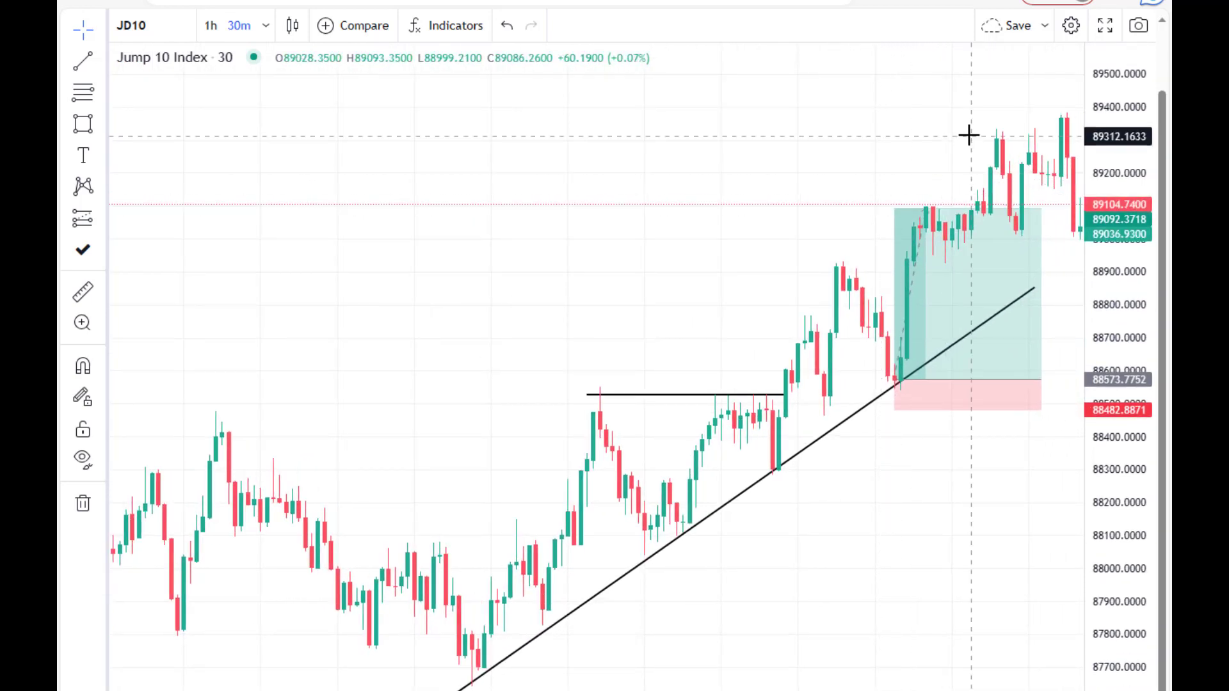
pyautogui.moveTo(968, 132); pyautogui.dragTo(920, 169)
pyautogui.moveTo(984, 288); pyautogui.dragTo(1074, 237)
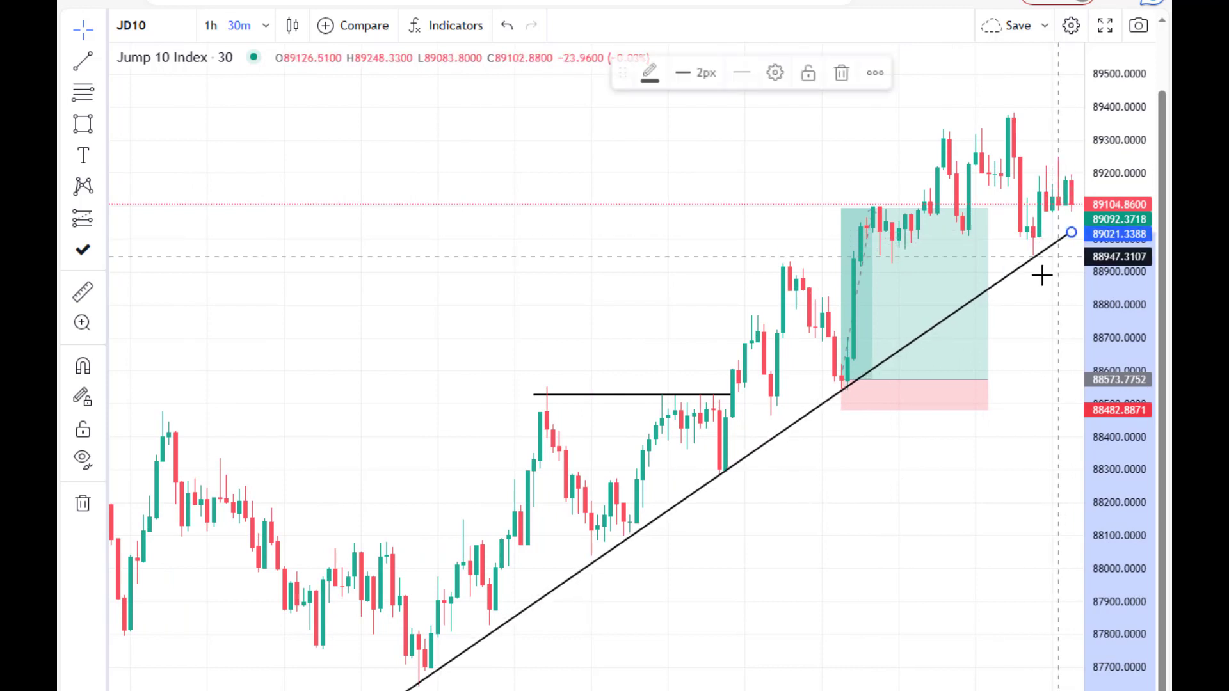
pyautogui.click(1042, 274)
pyautogui.moveTo(1002, 147); pyautogui.dragTo(932, 203)
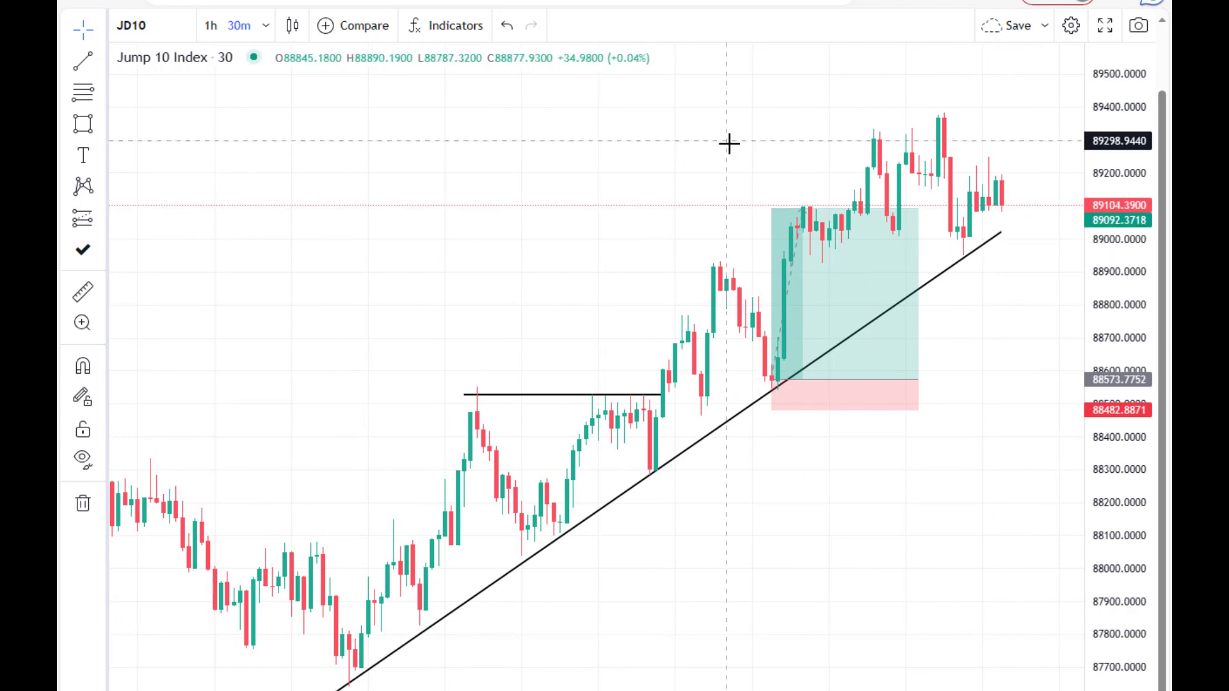
# - Replace JD10 with JD50 (Jump 50 Index) from the Derived symbol list
pyautogui.click(153, 26)
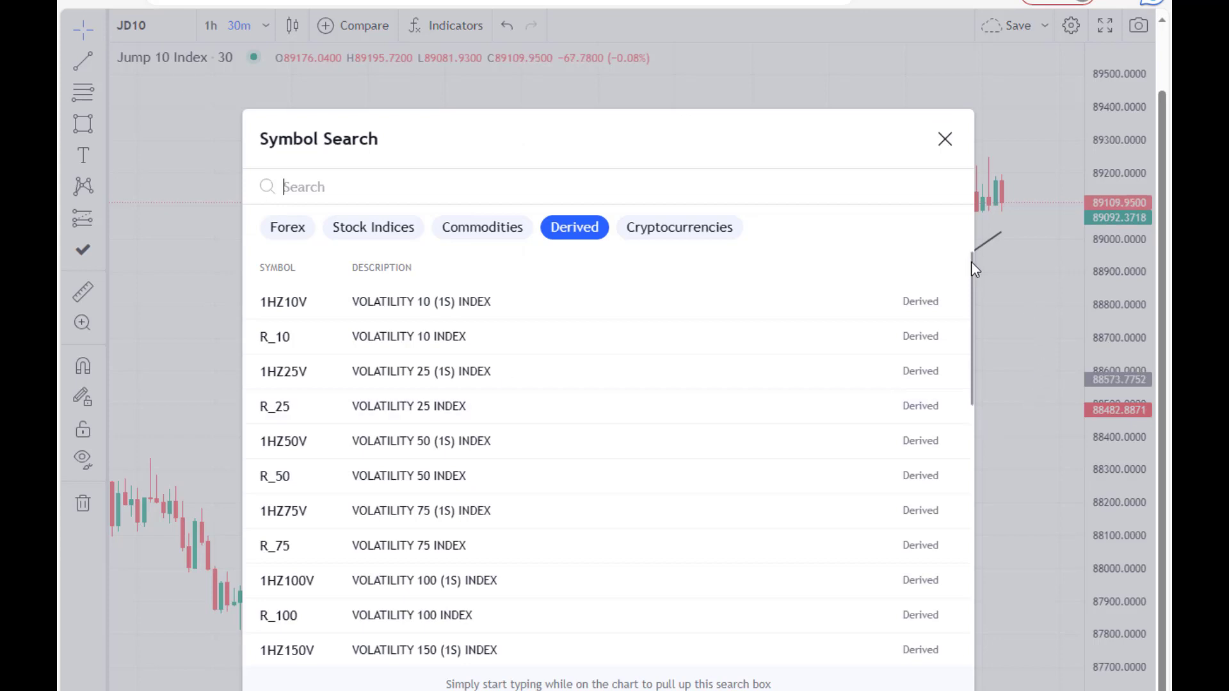
pyautogui.moveTo(971, 261); pyautogui.dragTo(968, 544)
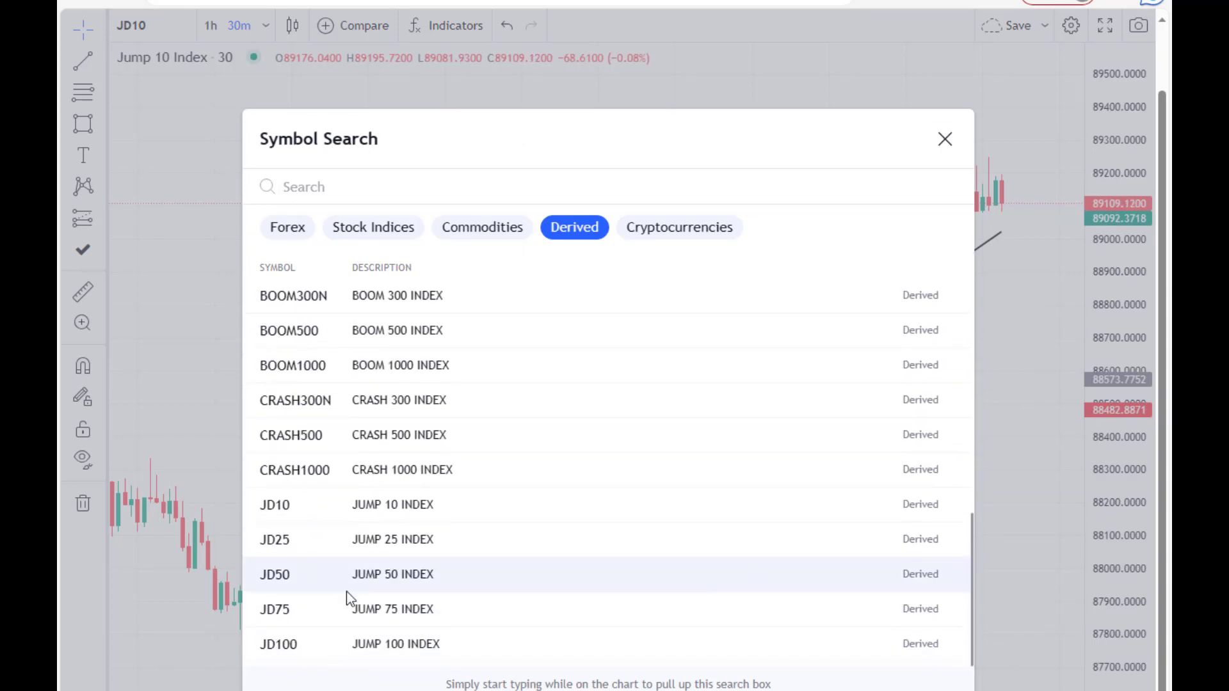
pyautogui.click(312, 579)
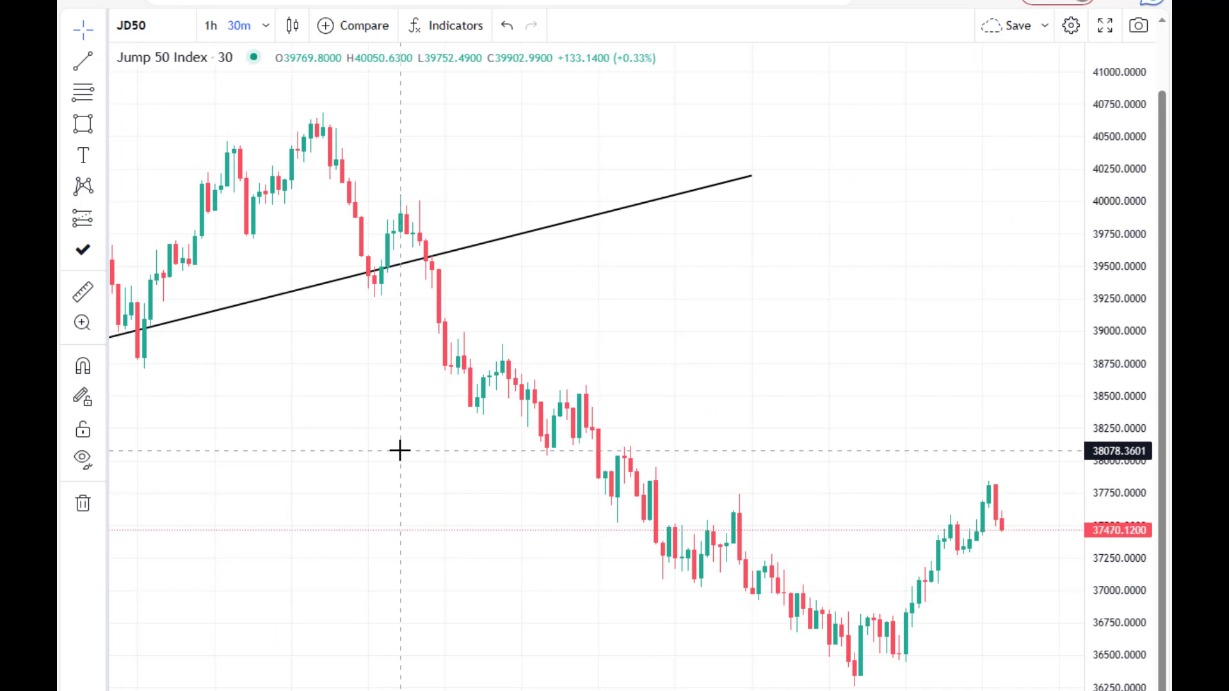
# - Set the Jump 50 chart to 4 hours and review its rising trendline up to the break
pyautogui.click(270, 30)
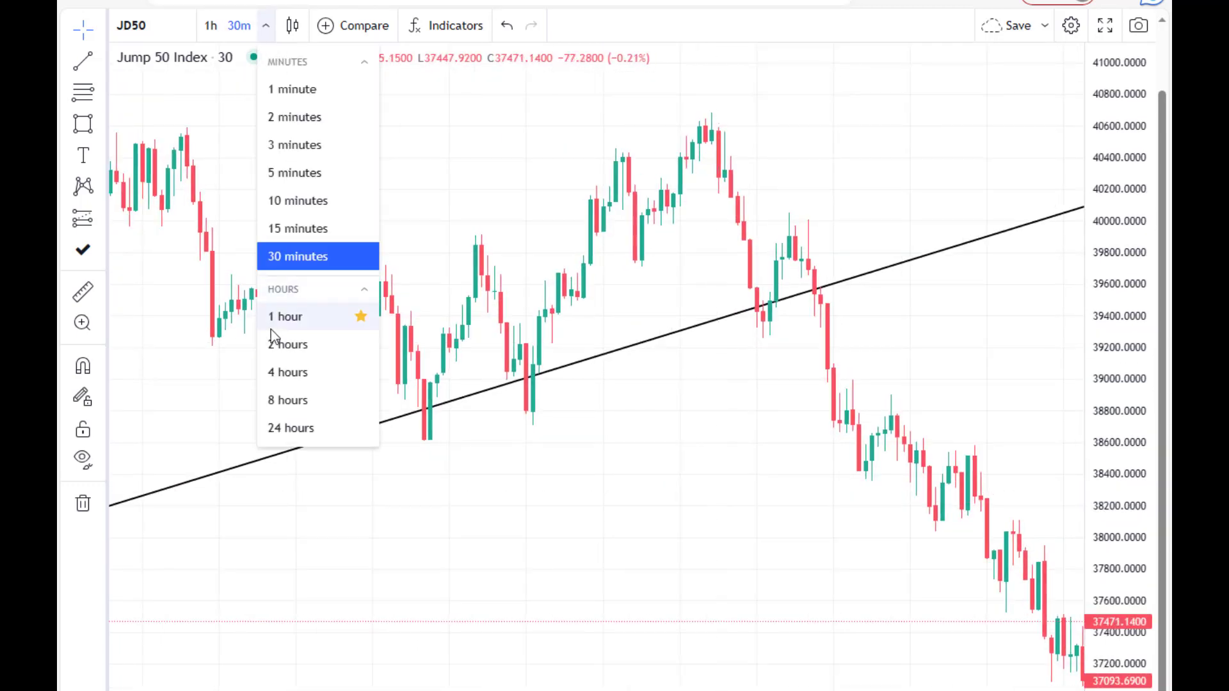
pyautogui.click(291, 378)
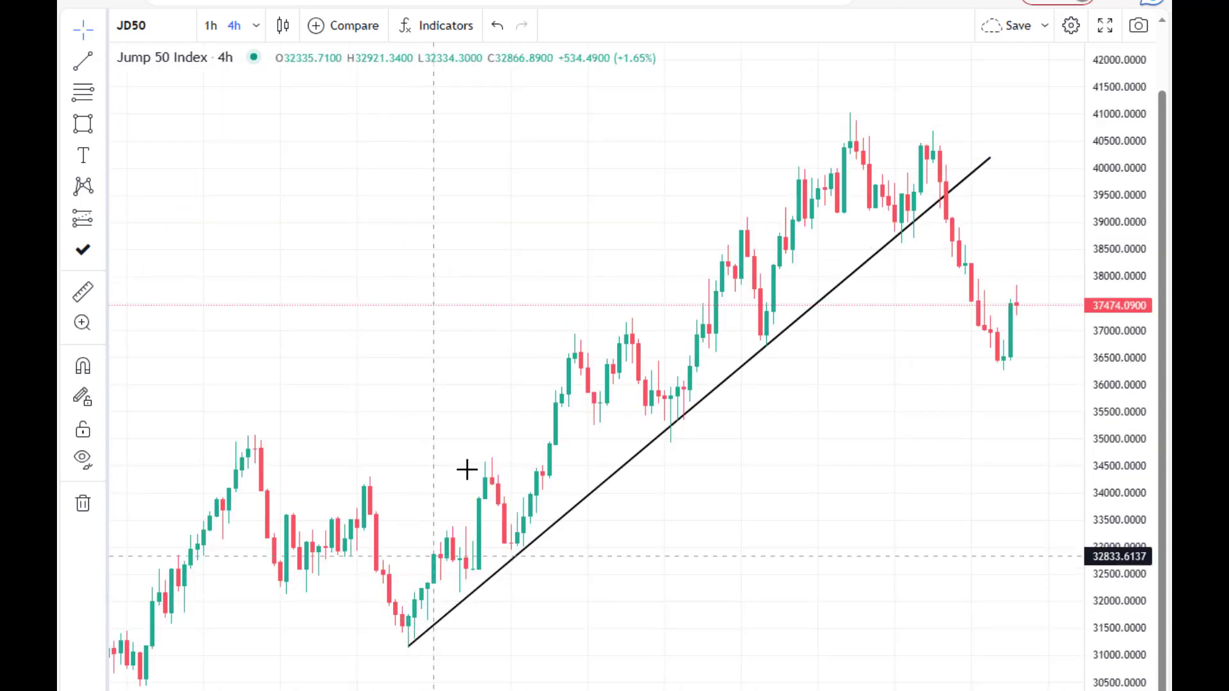
pyautogui.moveTo(460, 431); pyautogui.dragTo(841, 471)
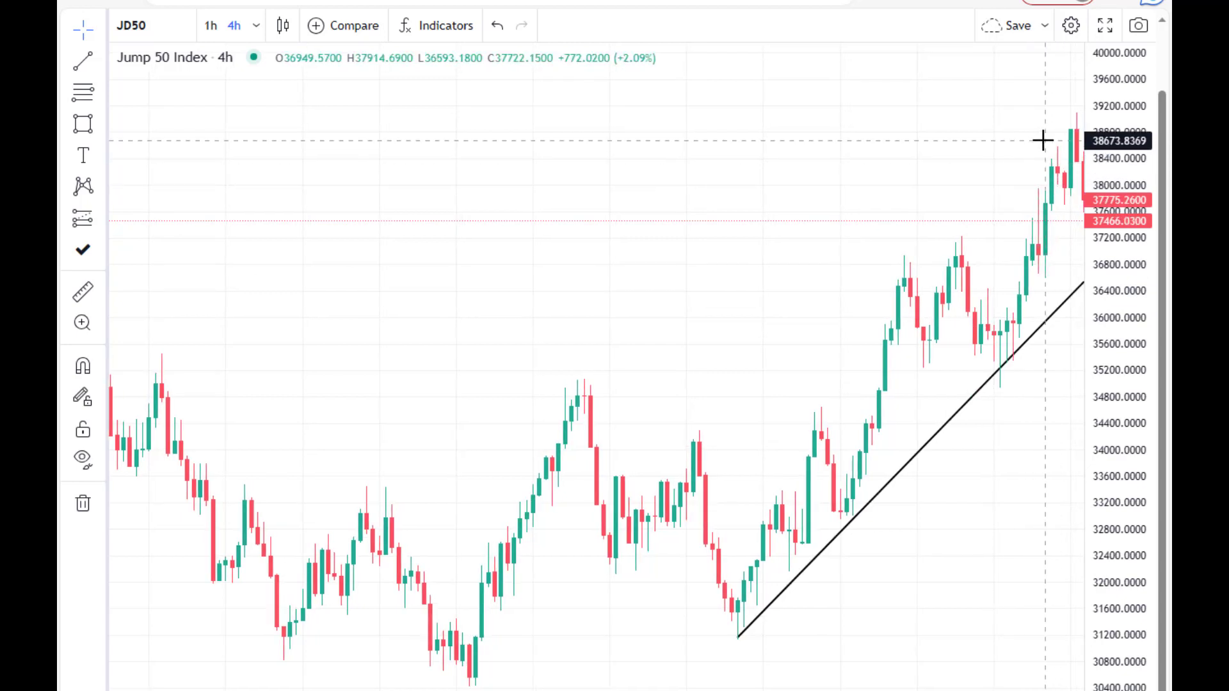
pyautogui.moveTo(1026, 154); pyautogui.dragTo(999, 148)
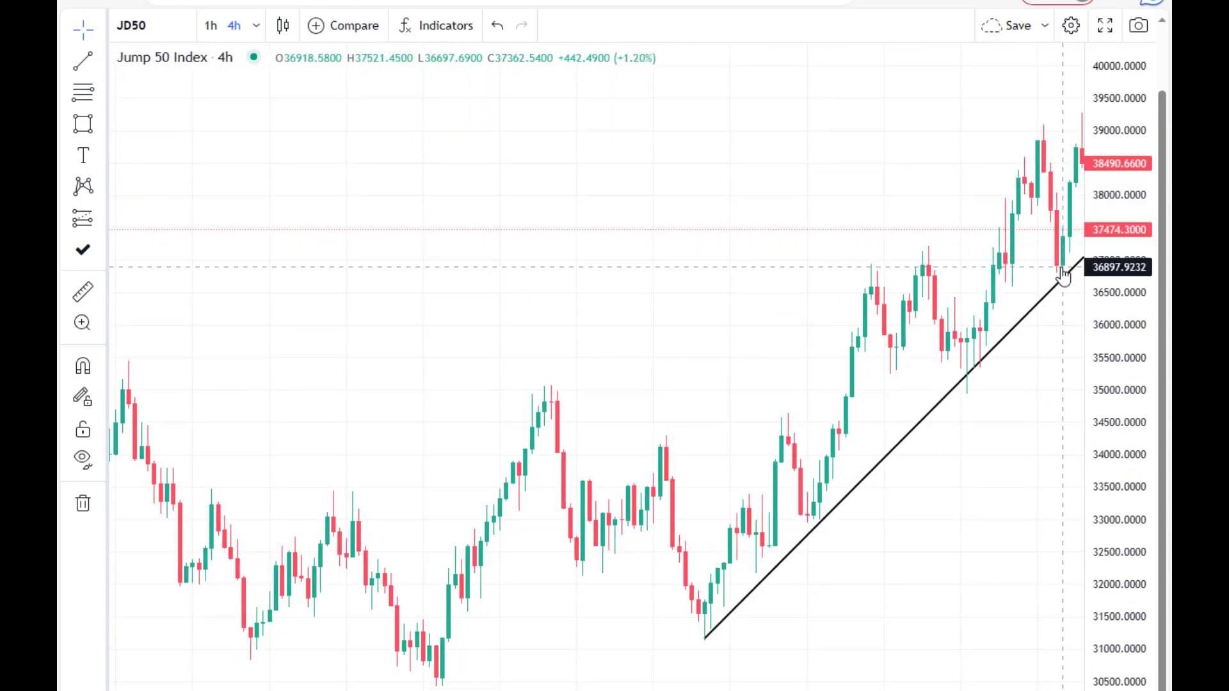
pyautogui.moveTo(1060, 325); pyautogui.dragTo(1023, 310)
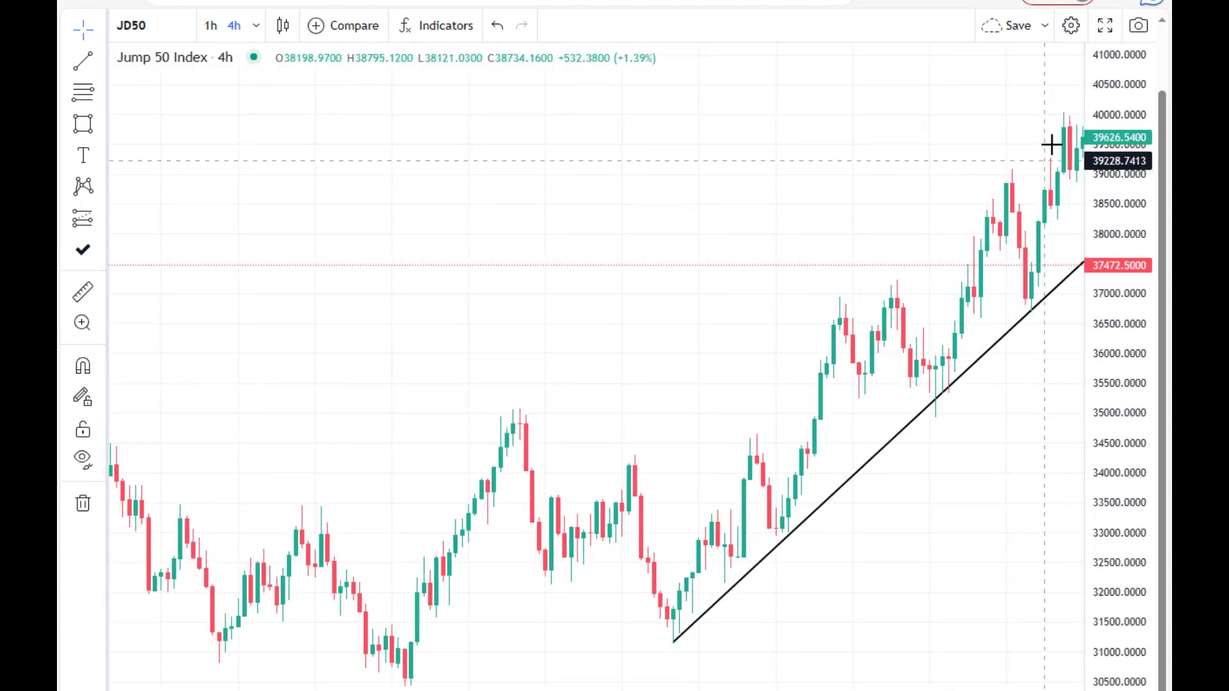
pyautogui.moveTo(1066, 120); pyautogui.dragTo(922, 192)
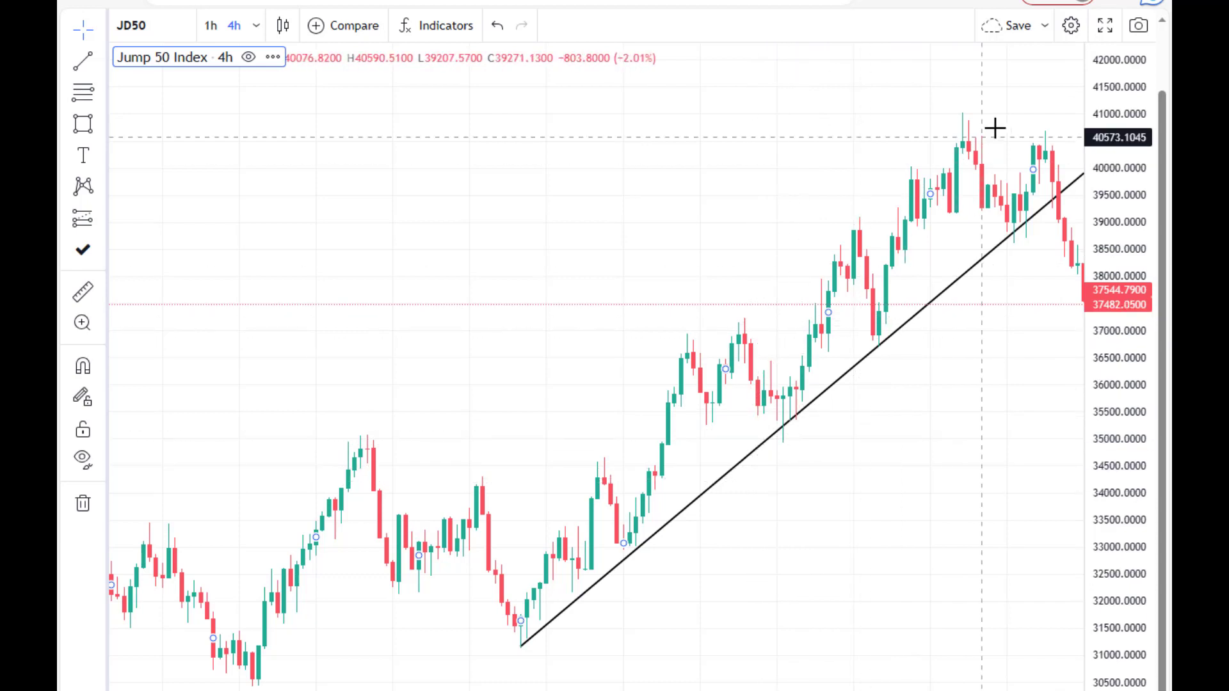
pyautogui.moveTo(1013, 99); pyautogui.dragTo(1006, 179)
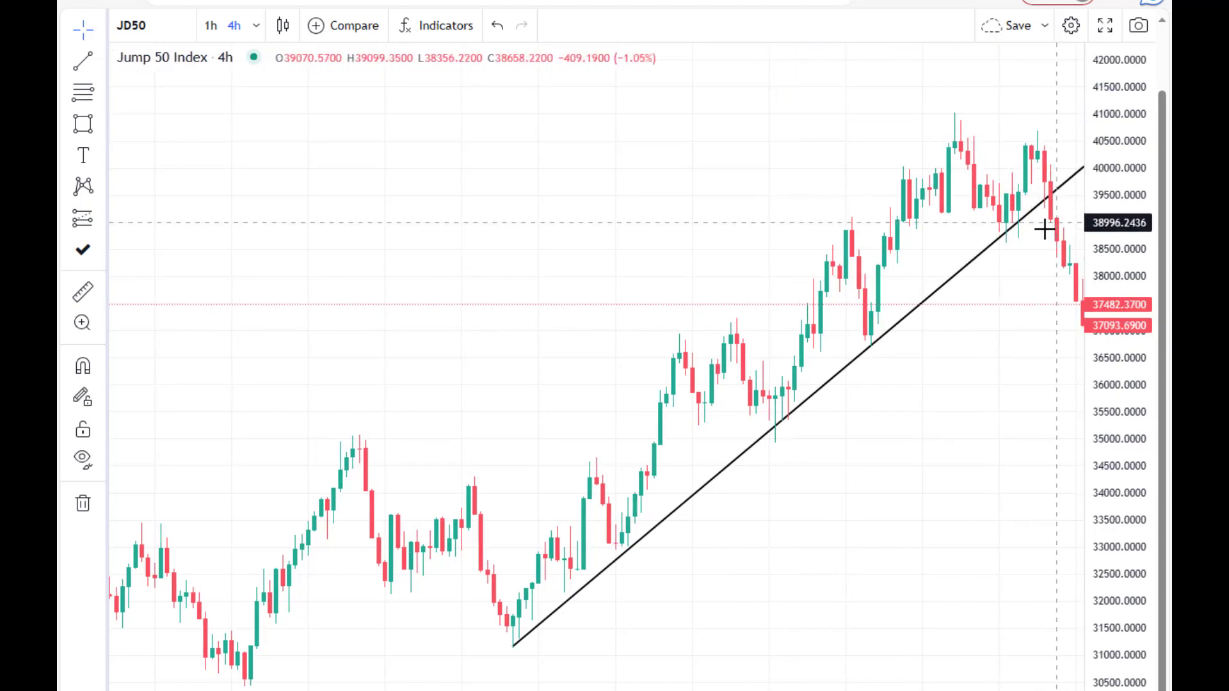
pyautogui.moveTo(1021, 274); pyautogui.dragTo(887, 373)
# - Clear the symbol search and load CRASH1000 (Crash 1000 Index) from the Derived list
pyautogui.click(142, 25)
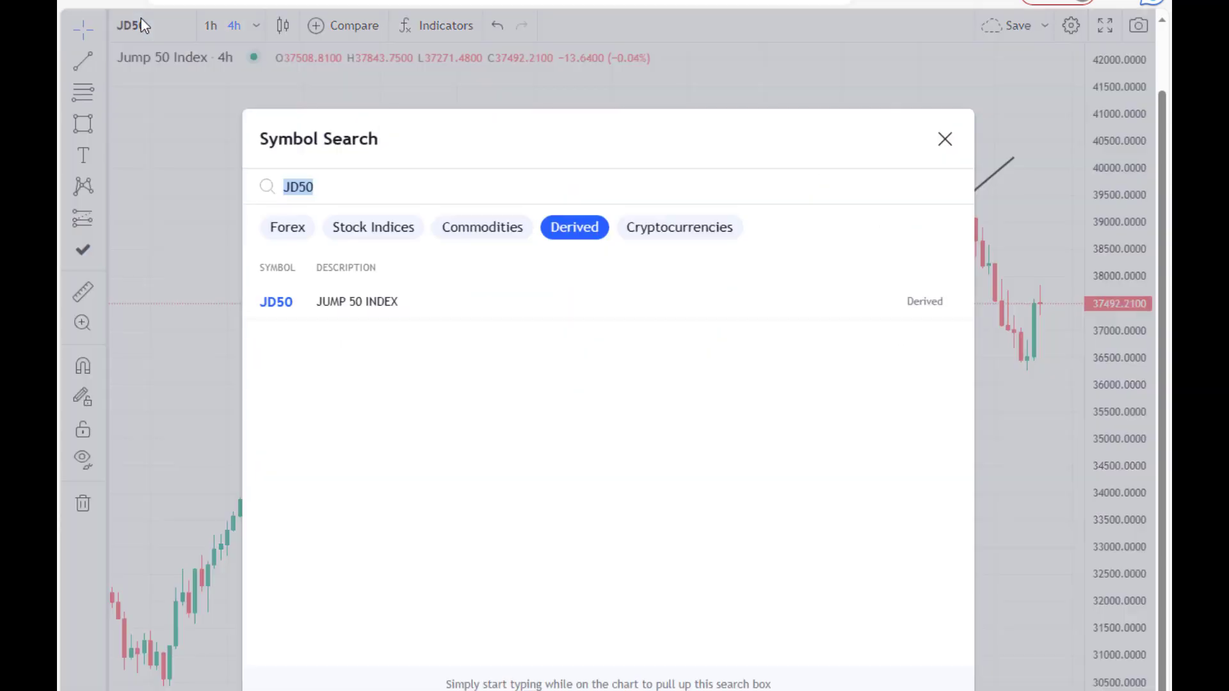
pyautogui.press('BackSpace')
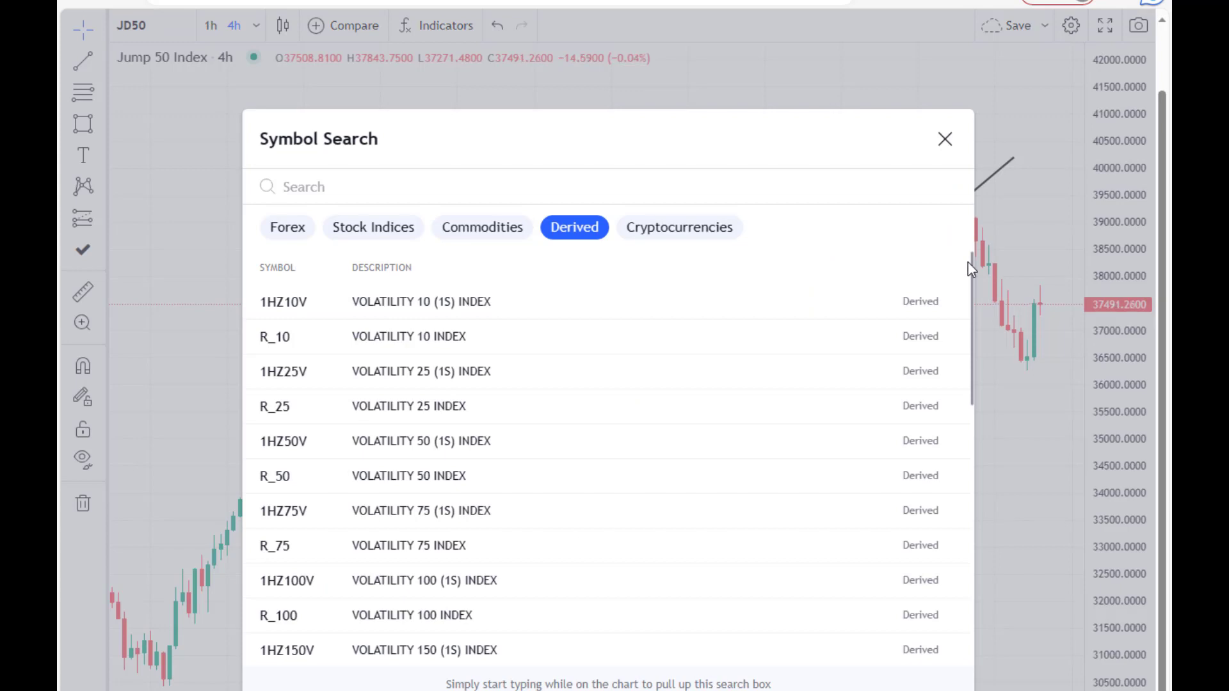
pyautogui.moveTo(970, 258); pyautogui.dragTo(958, 512)
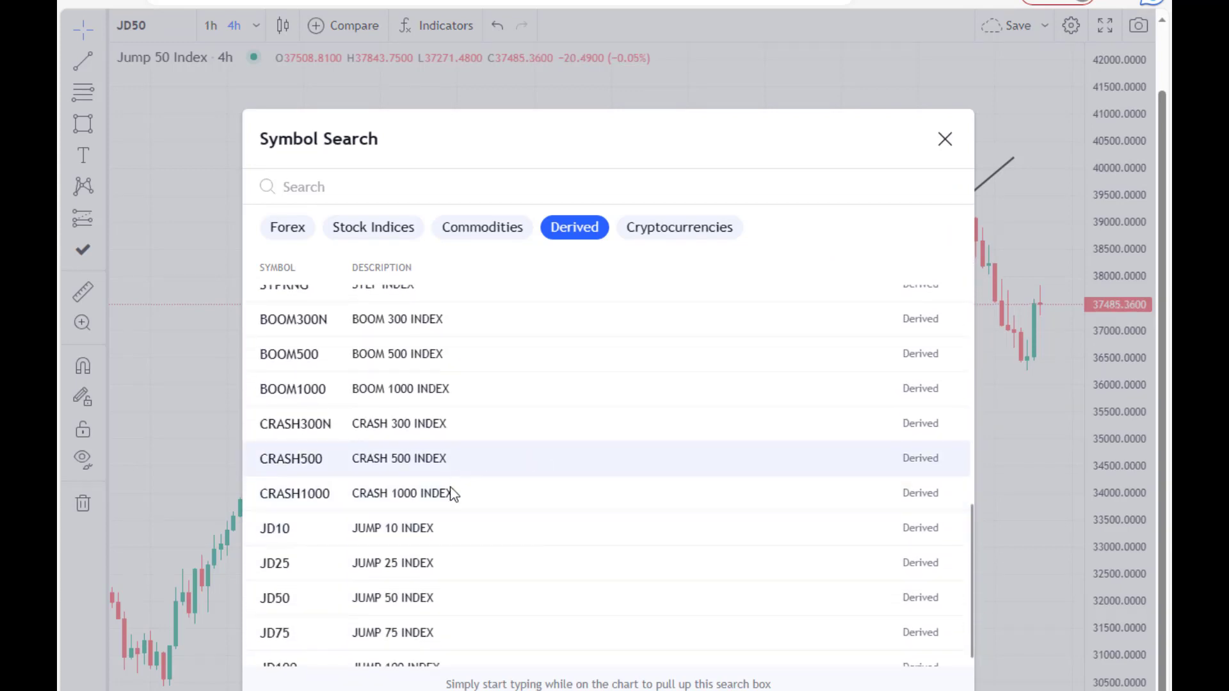
pyautogui.click(445, 500)
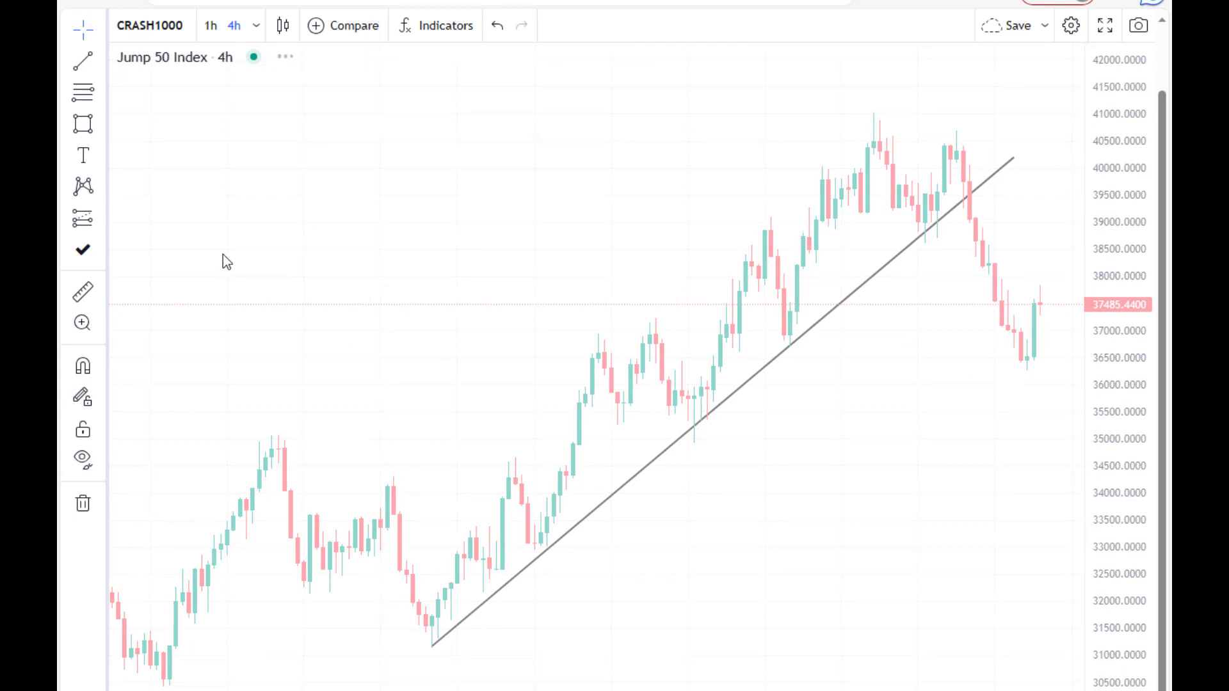
# - Refine the Crash 1000 descending trendline: upper end onto the swing high, lower end extended further
pyautogui.moveTo(563, 209); pyautogui.dragTo(679, 223)
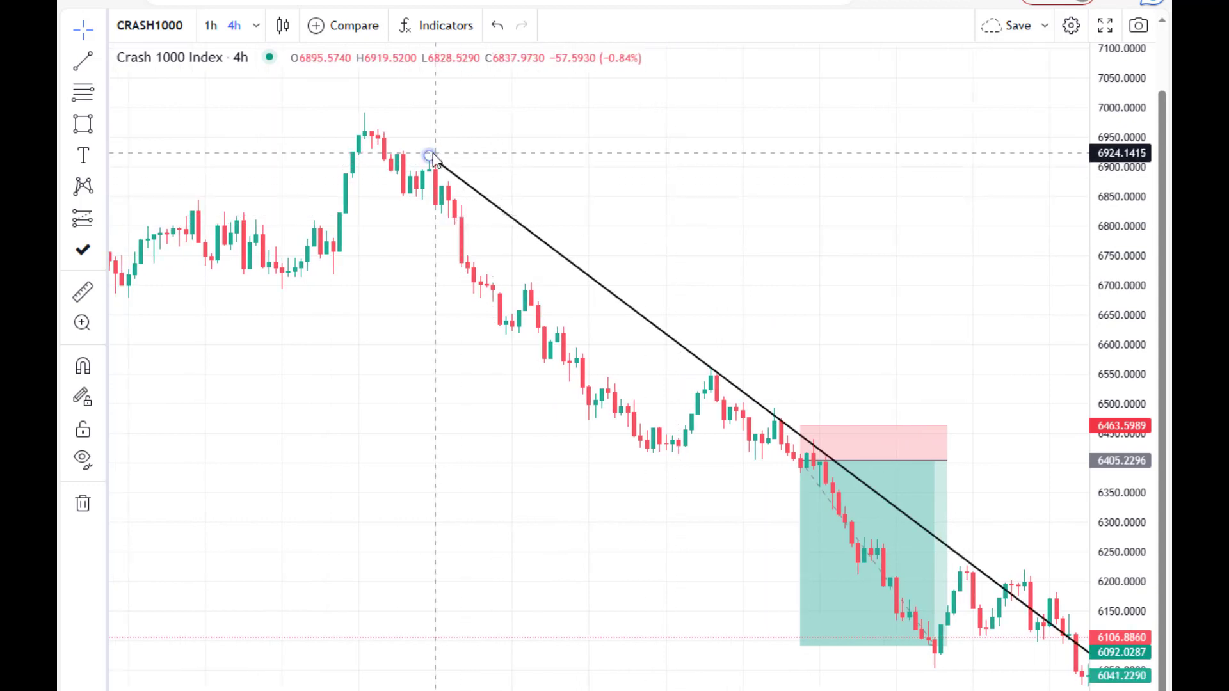
pyautogui.moveTo(430, 160); pyautogui.dragTo(436, 176)
pyautogui.moveTo(554, 192); pyautogui.dragTo(261, 154)
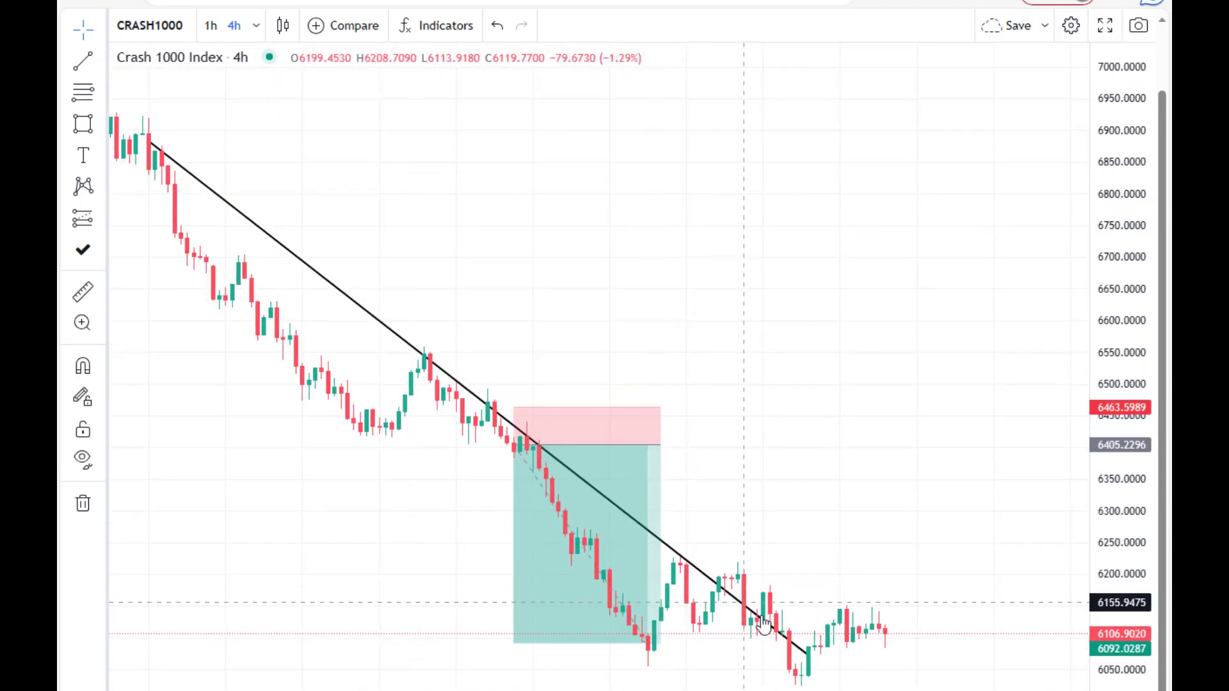
pyautogui.moveTo(836, 666); pyautogui.dragTo(966, 512)
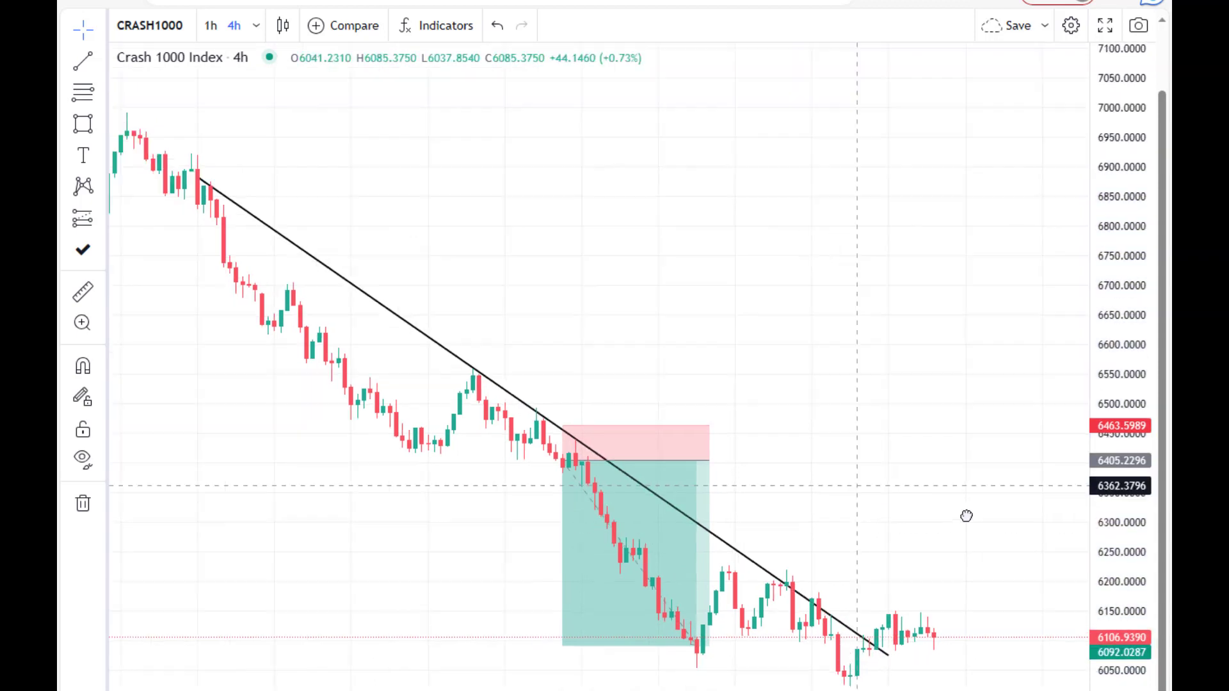
pyautogui.moveTo(645, 351); pyautogui.dragTo(672, 439)
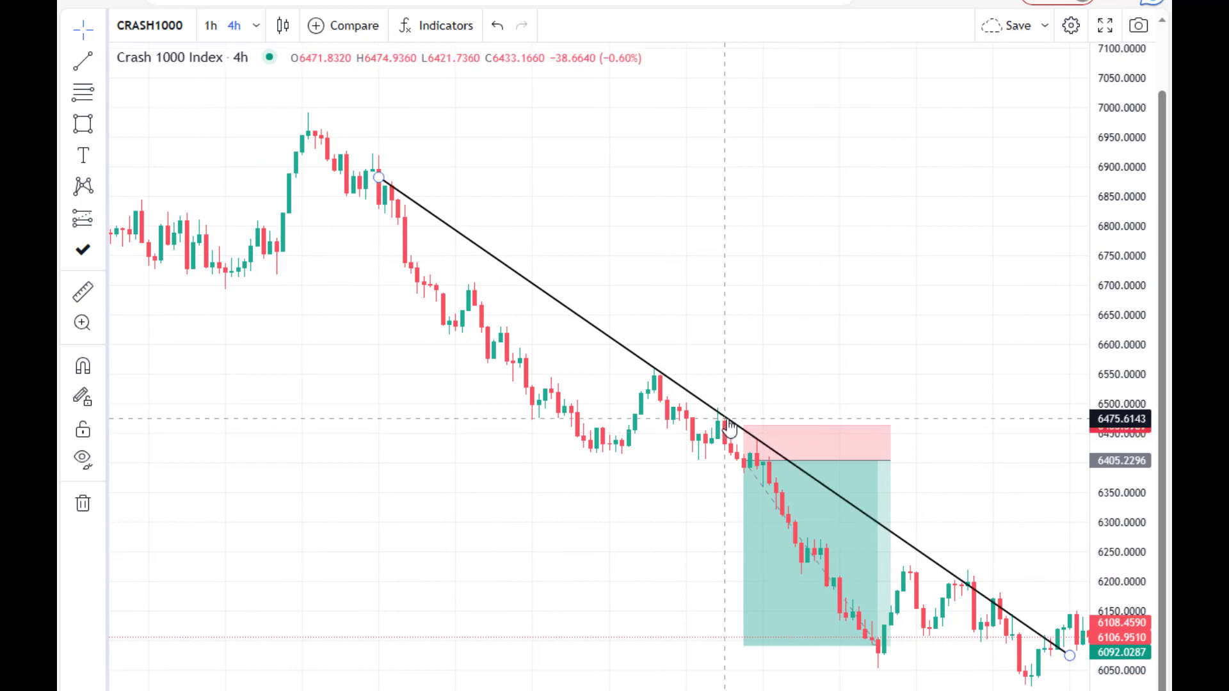
# - Raise the short position to the trendline touch: entry about 6437.58, stop 6495.95, target 6124.38
pyautogui.click(744, 426)
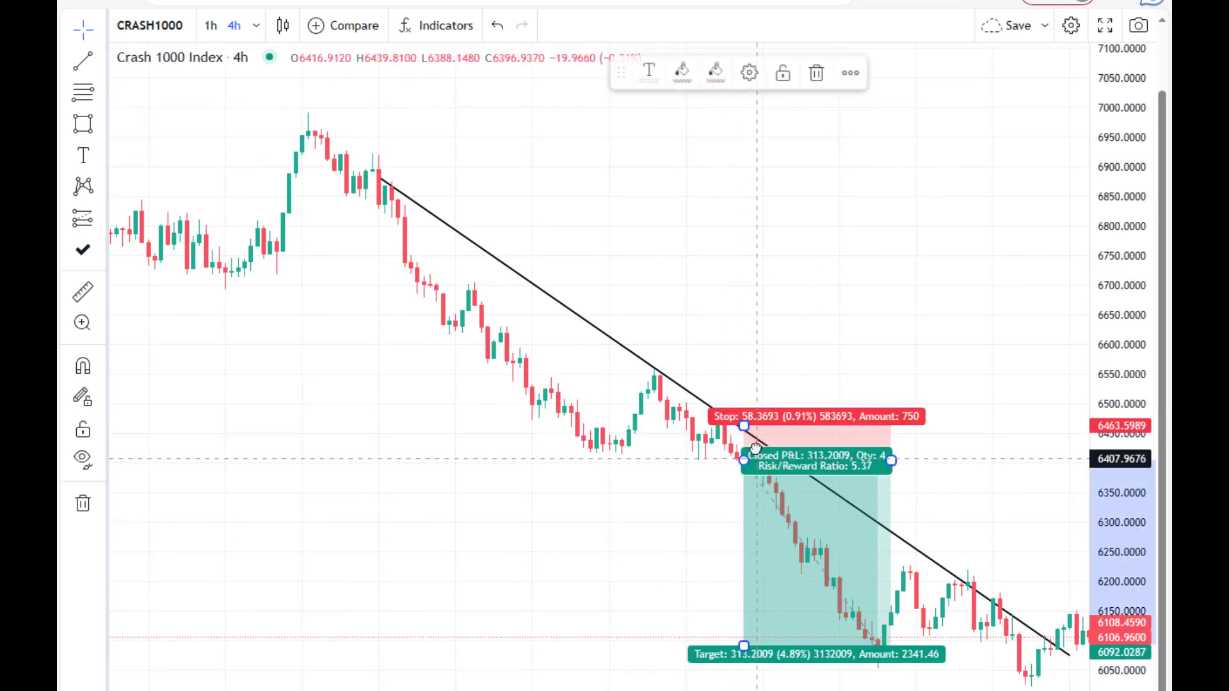
pyautogui.moveTo(745, 423); pyautogui.dragTo(746, 402)
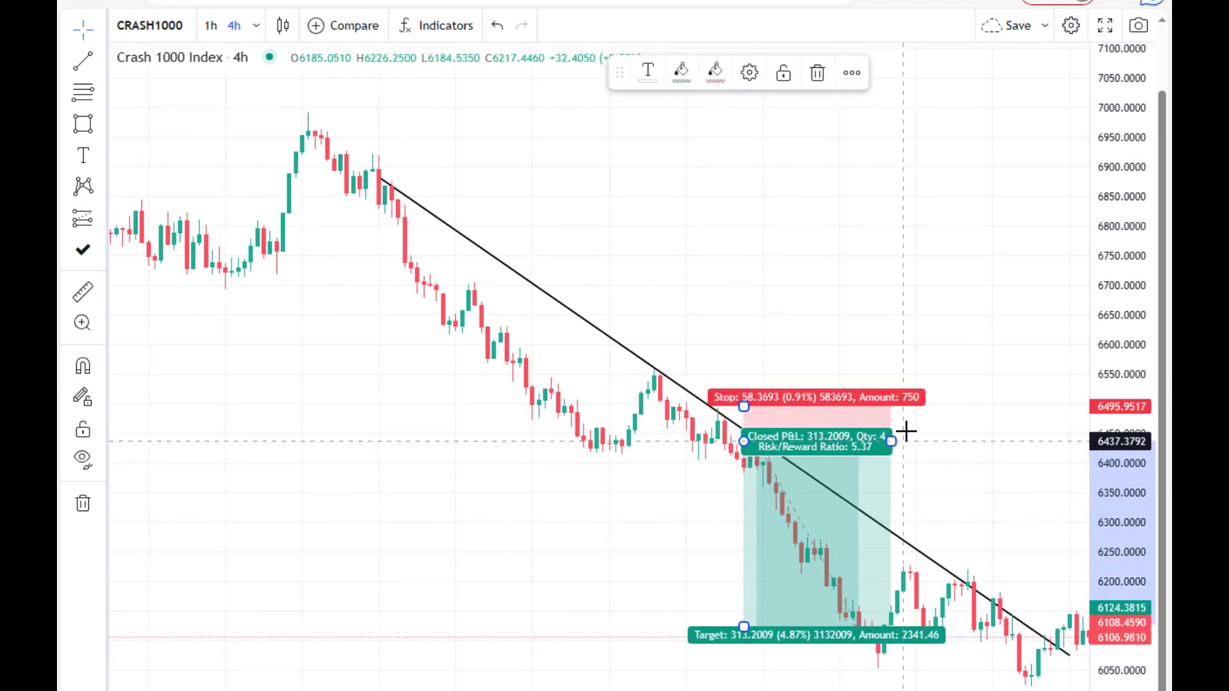
pyautogui.click(933, 344)
pyautogui.moveTo(933, 343); pyautogui.dragTo(796, 503)
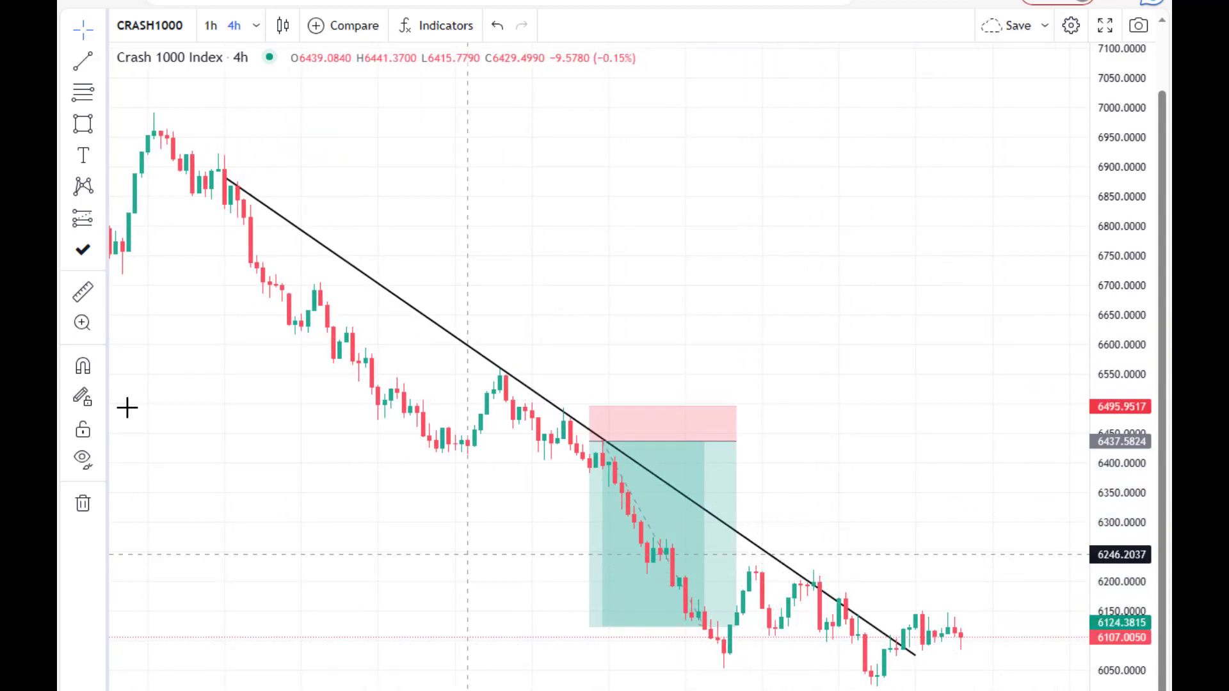
pyautogui.click(83, 124)
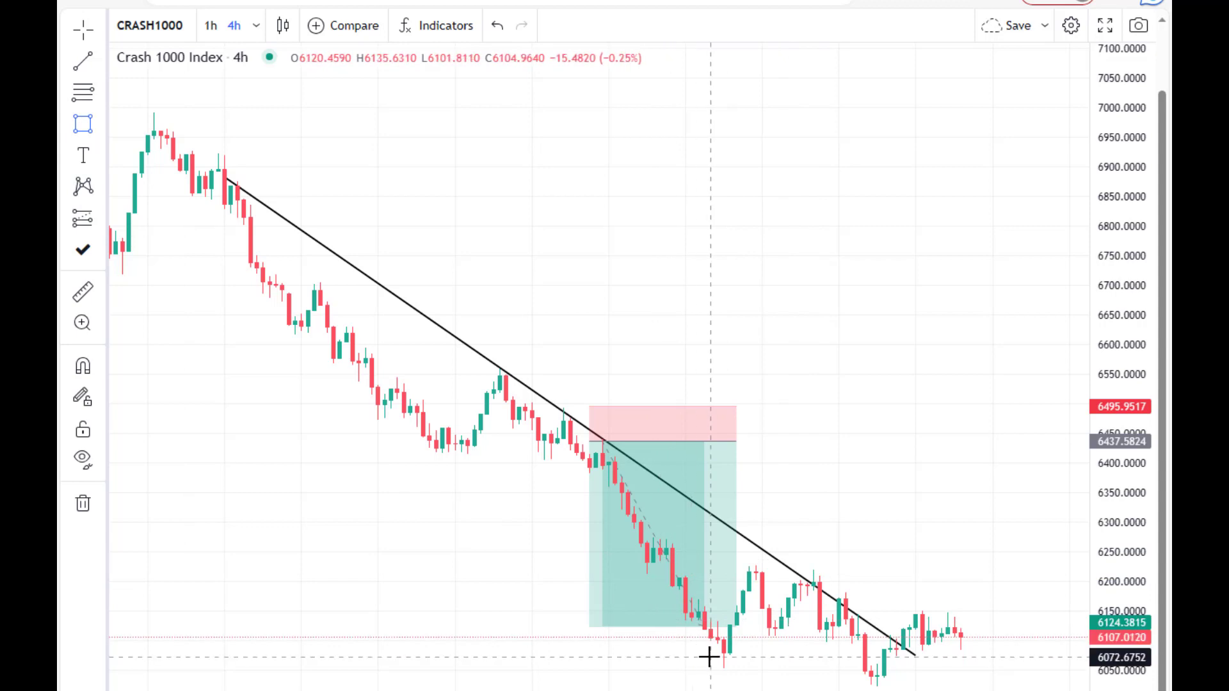
# - Draw a thin flat rectangle at the swing low just below the short position's target
pyautogui.click(851, 660)
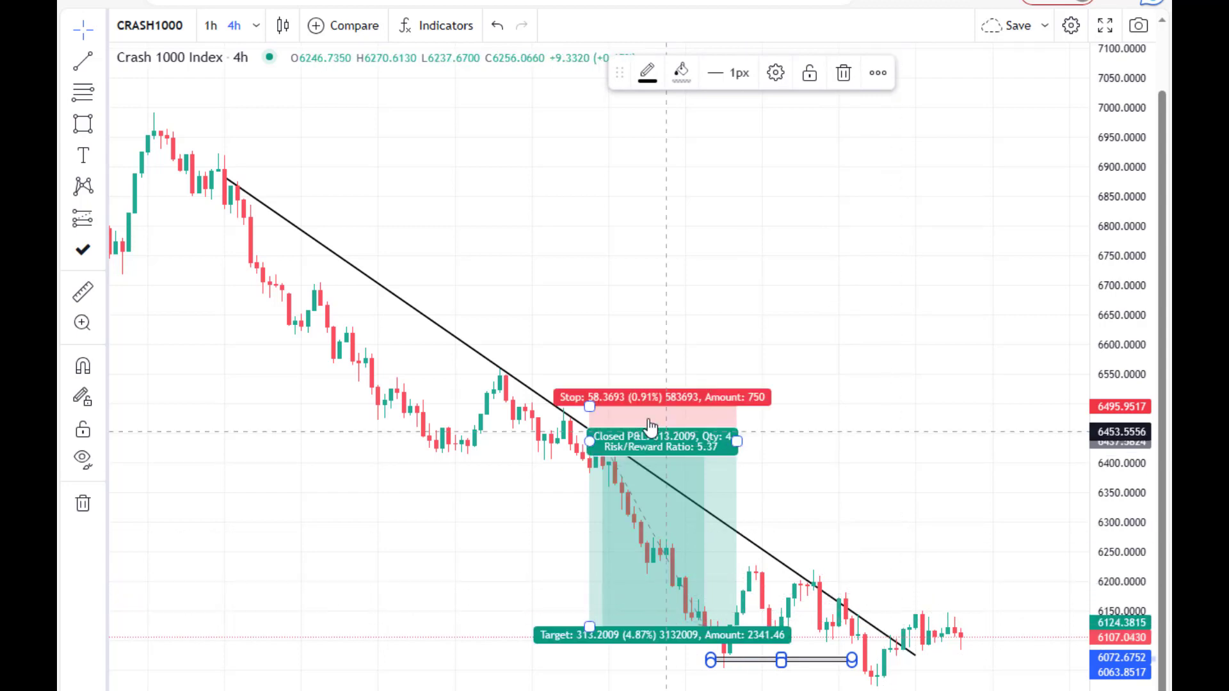
pyautogui.click(782, 286)
pyautogui.moveTo(782, 287); pyautogui.dragTo(538, 293)
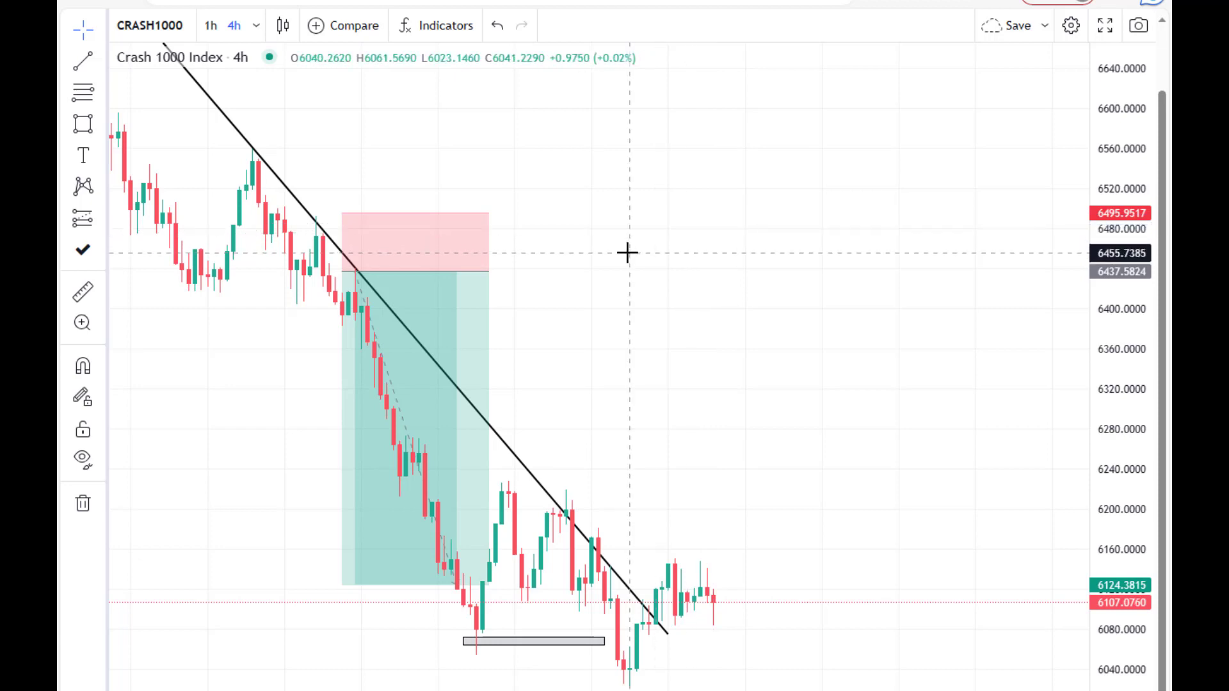
pyautogui.moveTo(626, 252); pyautogui.dragTo(900, 329)
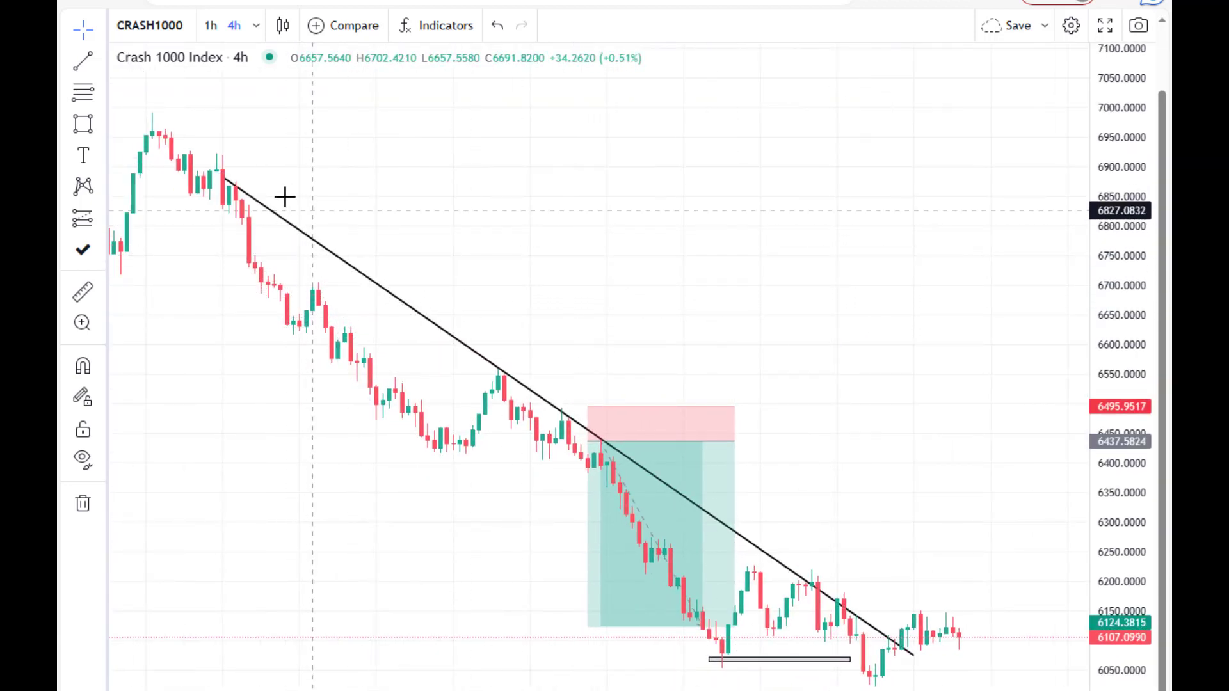
pyautogui.click(141, 26)
# - Clear the search and choose JD50 from the Derived list to return to Jump 50
pyautogui.press('BackSpace')
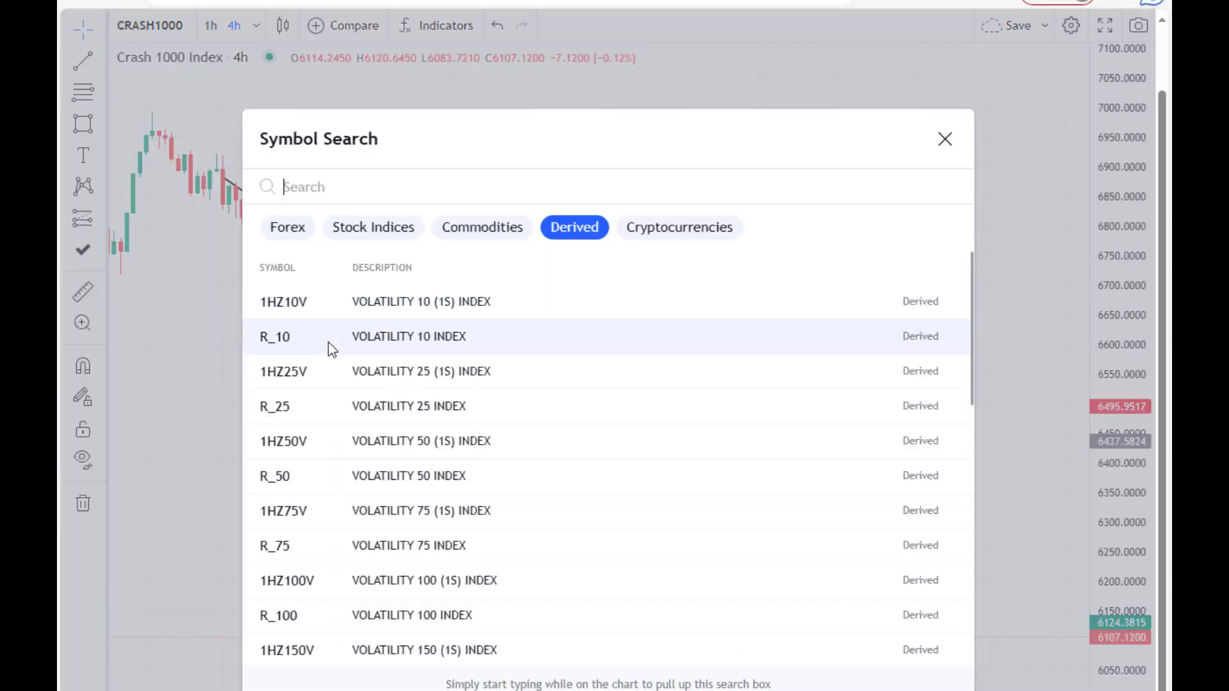
pyautogui.moveTo(973, 281); pyautogui.dragTo(996, 574)
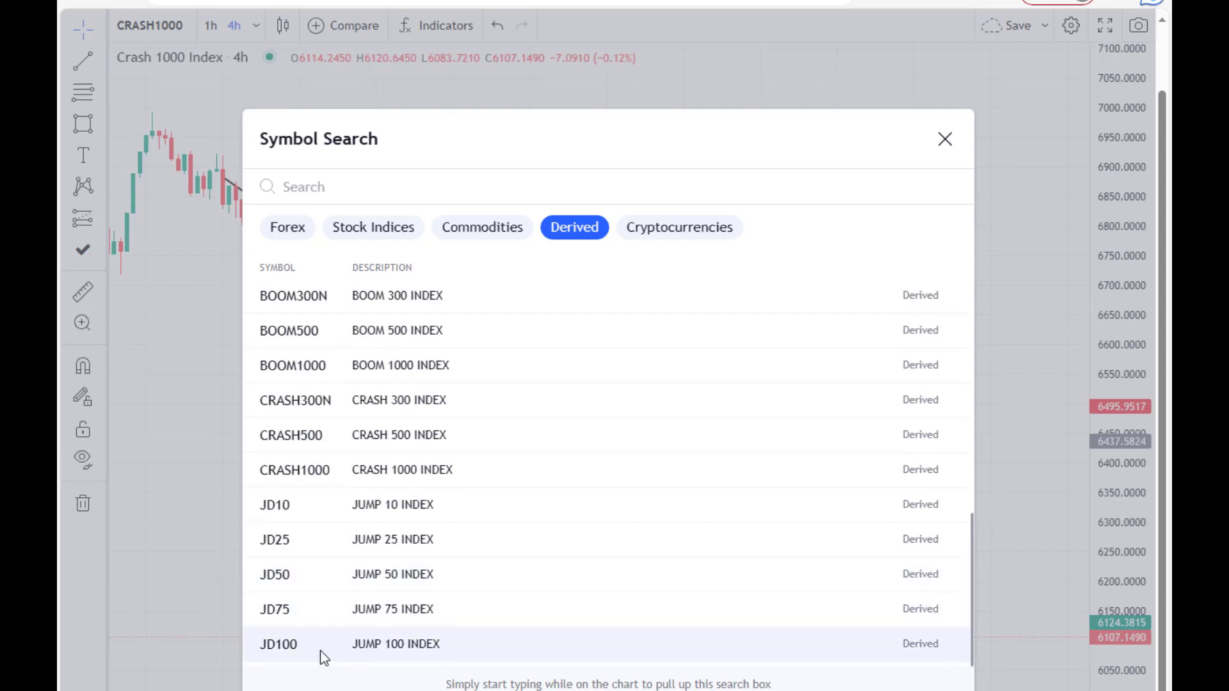
pyautogui.click(322, 588)
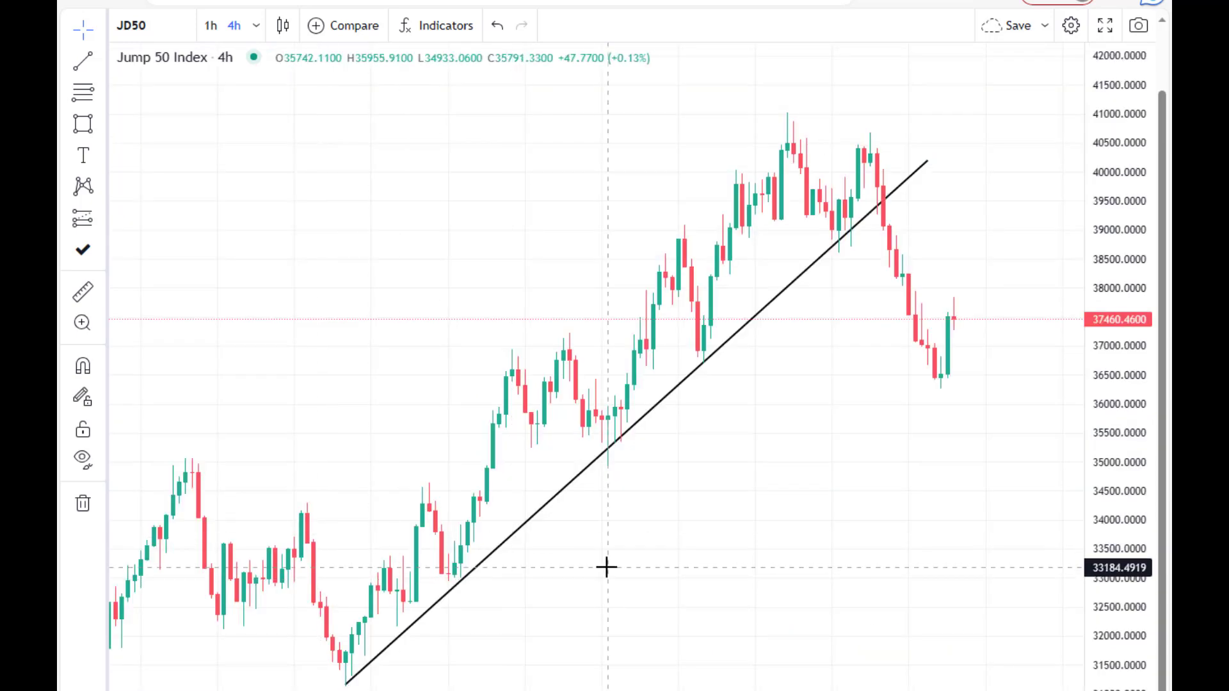
pyautogui.moveTo(606, 568); pyautogui.dragTo(976, 596)
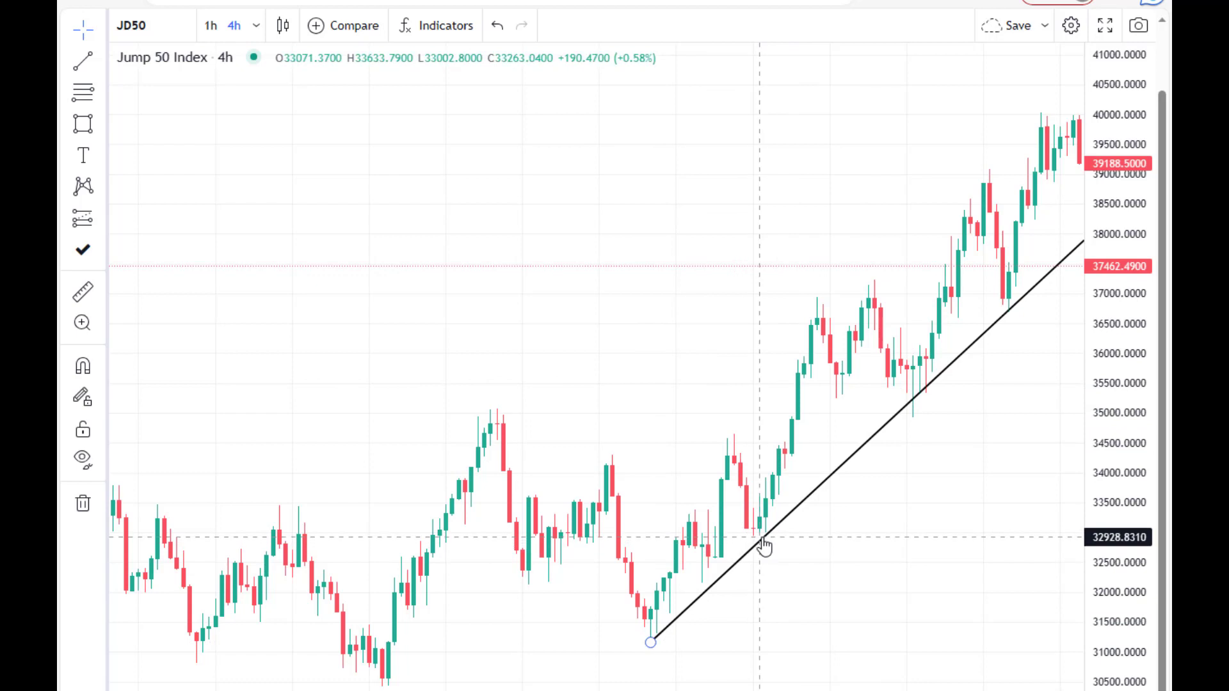
pyautogui.moveTo(776, 356); pyautogui.dragTo(581, 587)
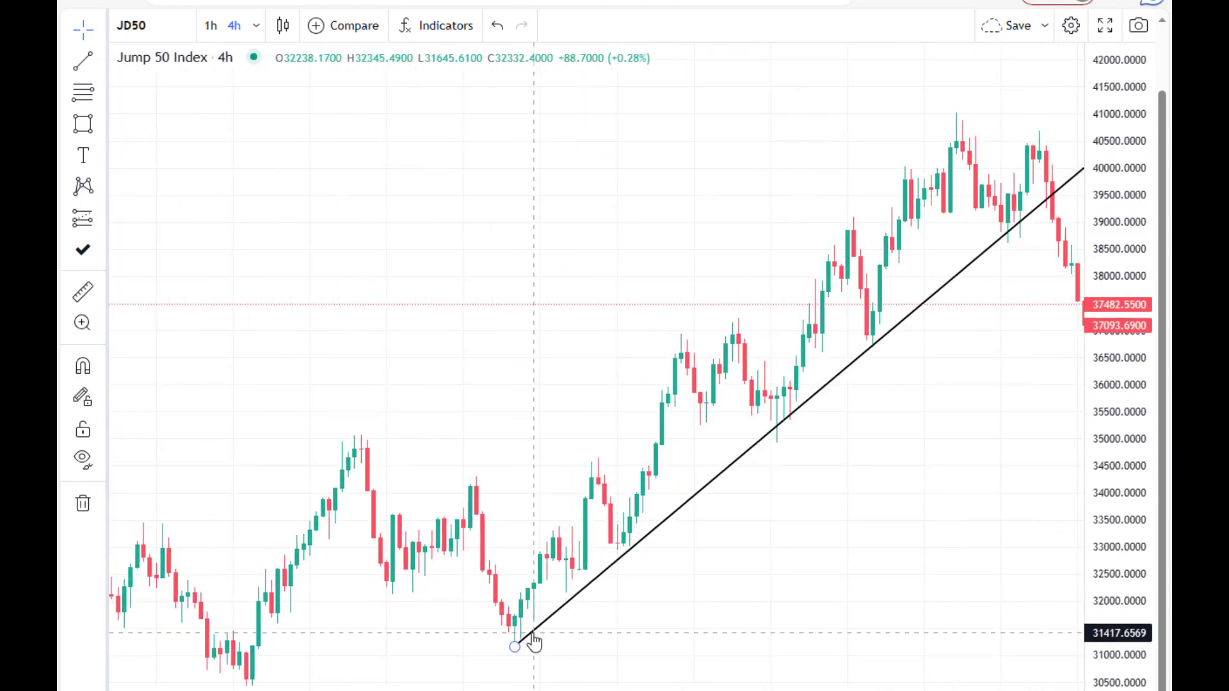